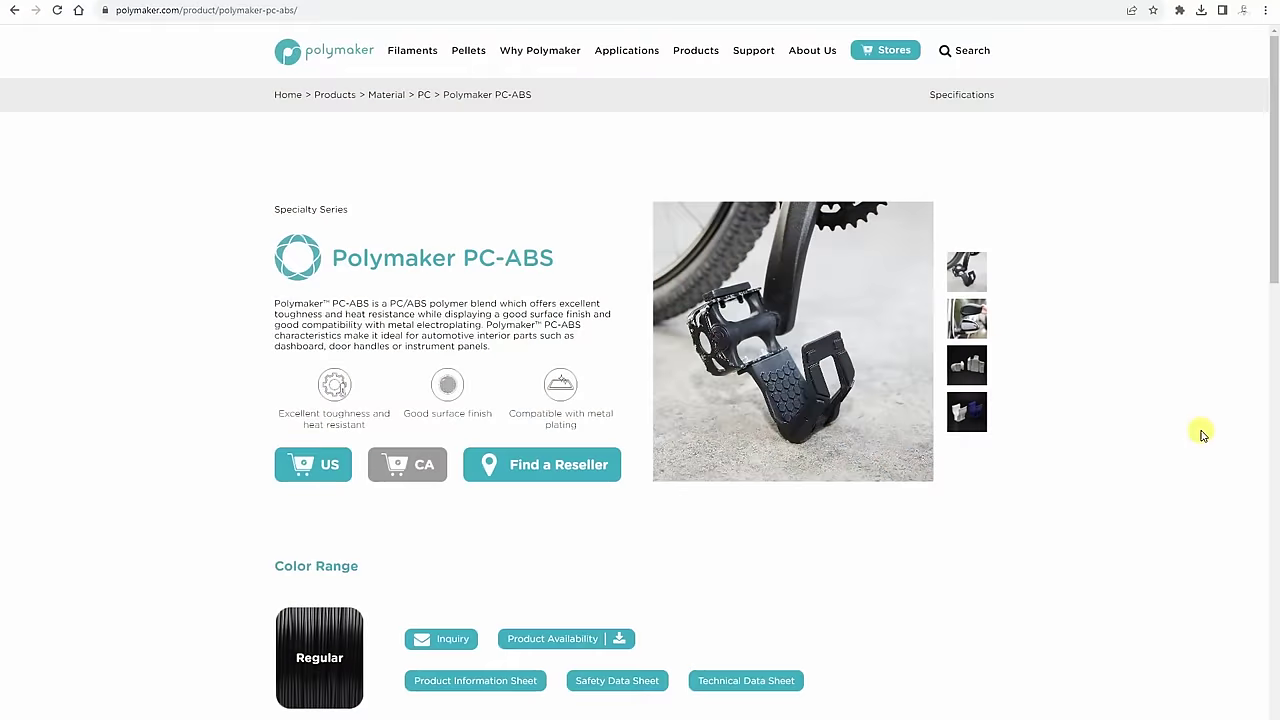
Scroll the PC-ABS product information sheet to page 6's recommended printing settings
scroll(1202, 434, "down", 6)
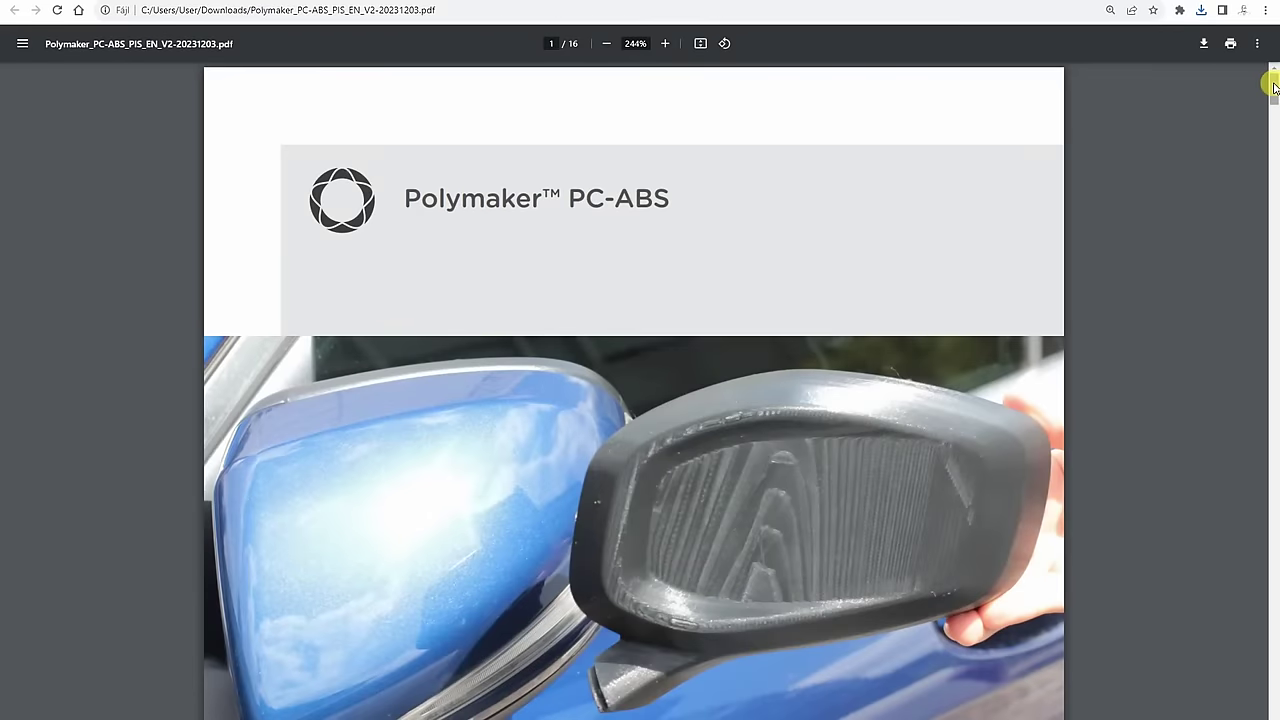
left_click_drag(1271, 86, 1261, 307)
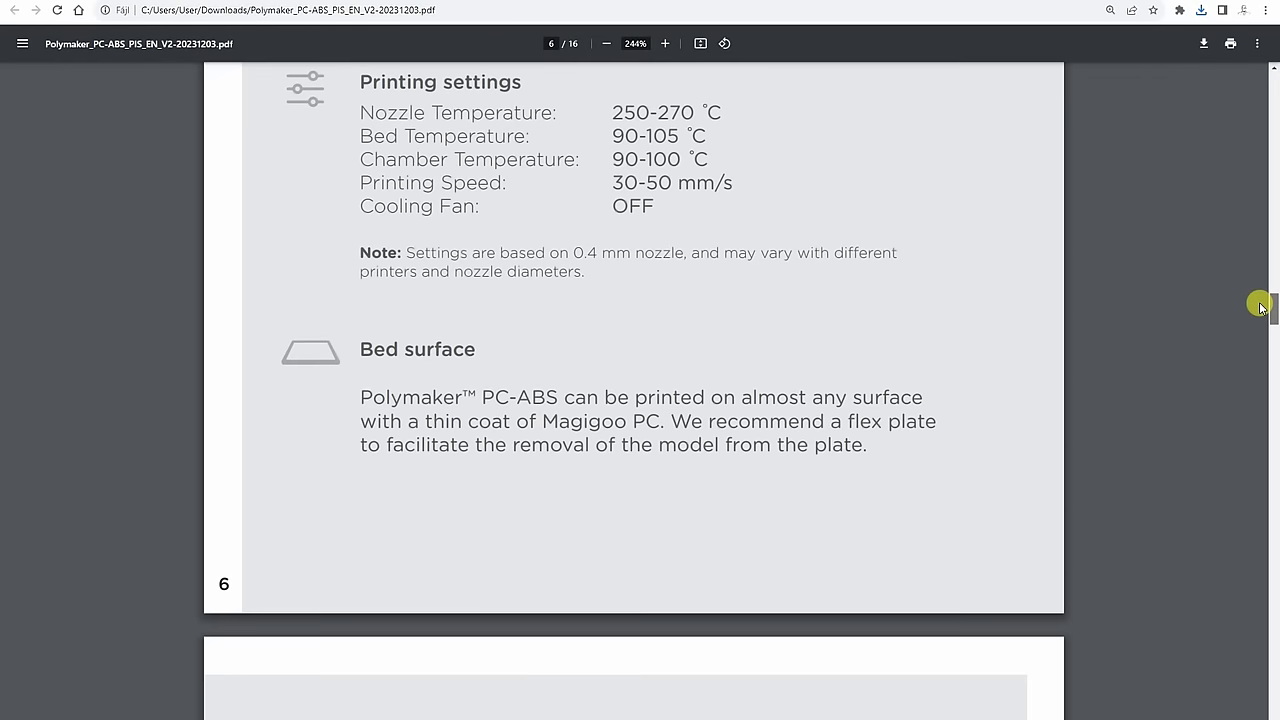
scroll(615, 278, "up", 1)
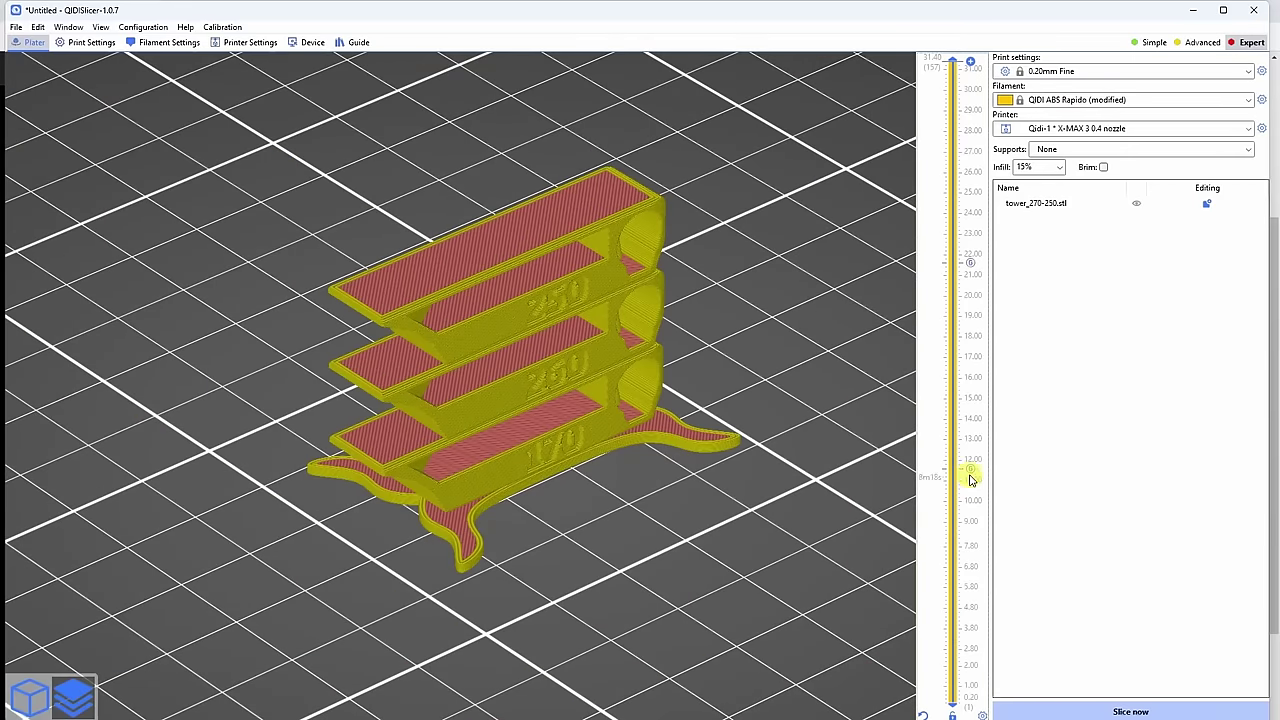
Show the Cooling page of the QIDI ABS Rapido filament profile
left_click(163, 42)
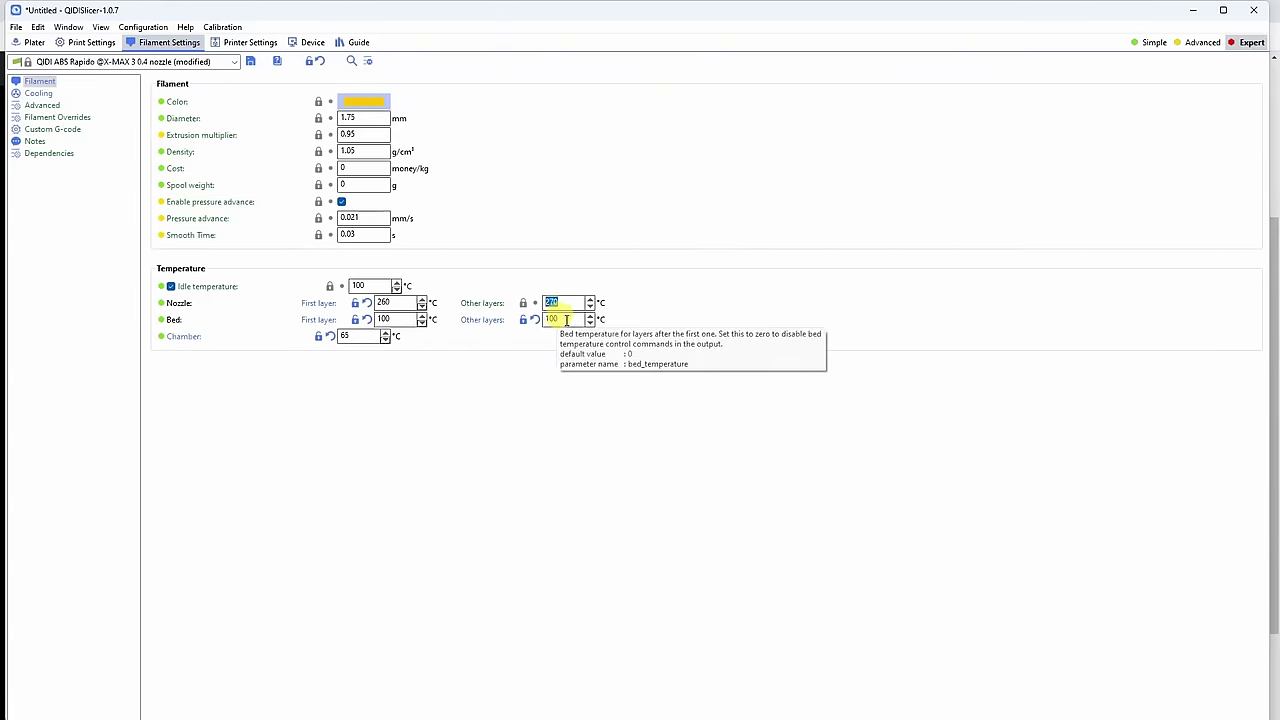
left_click(40, 94)
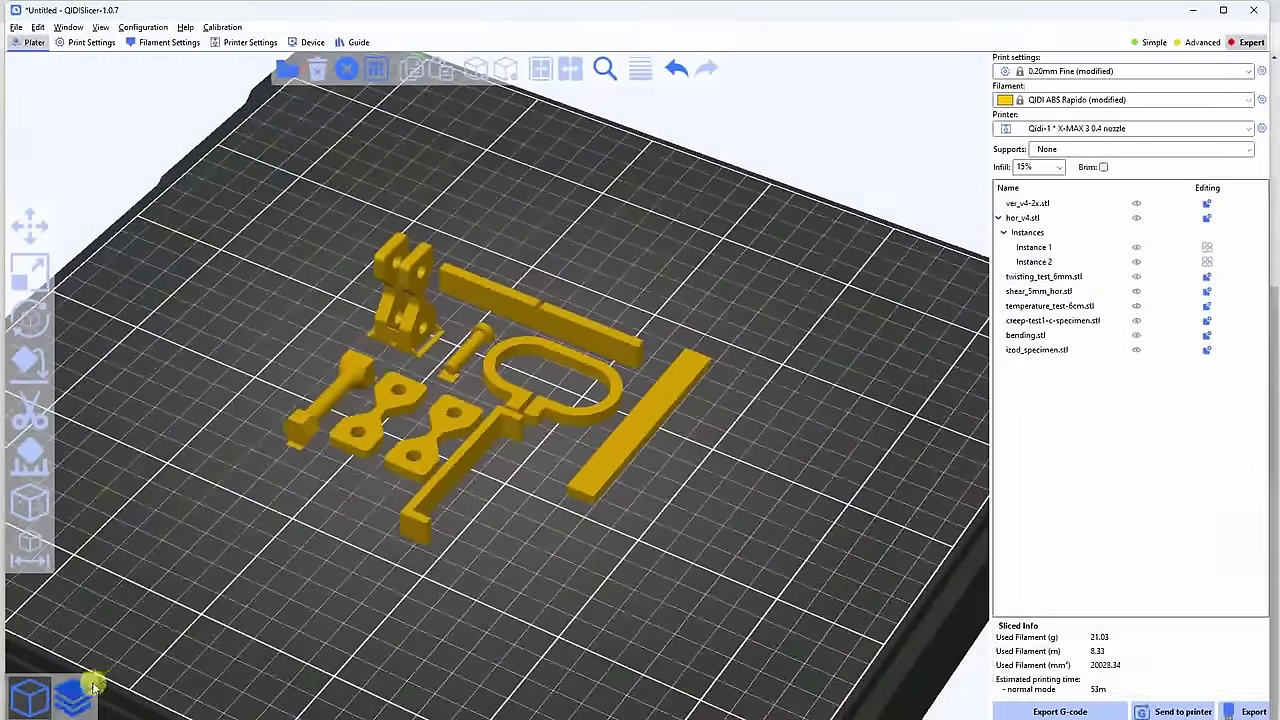
Switch to the sliced preview of all test parts and orbit around them
left_click(90, 686)
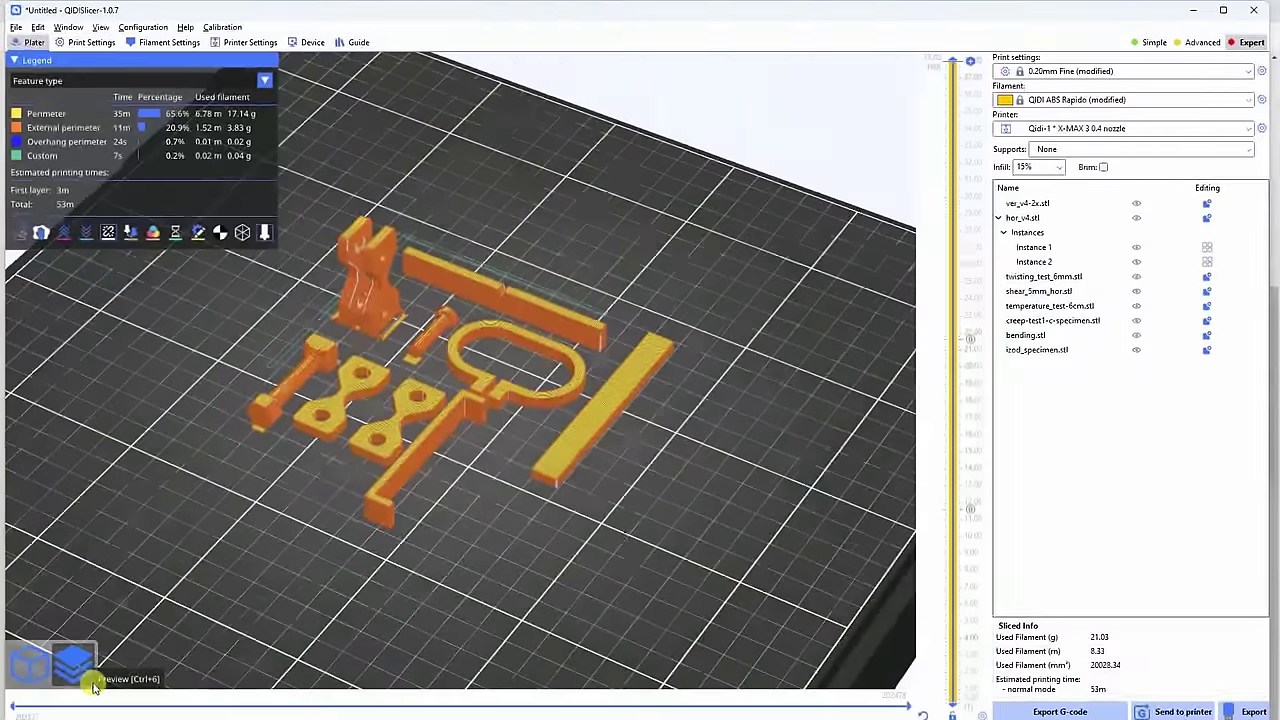
left_click_drag(493, 565, 549, 563)
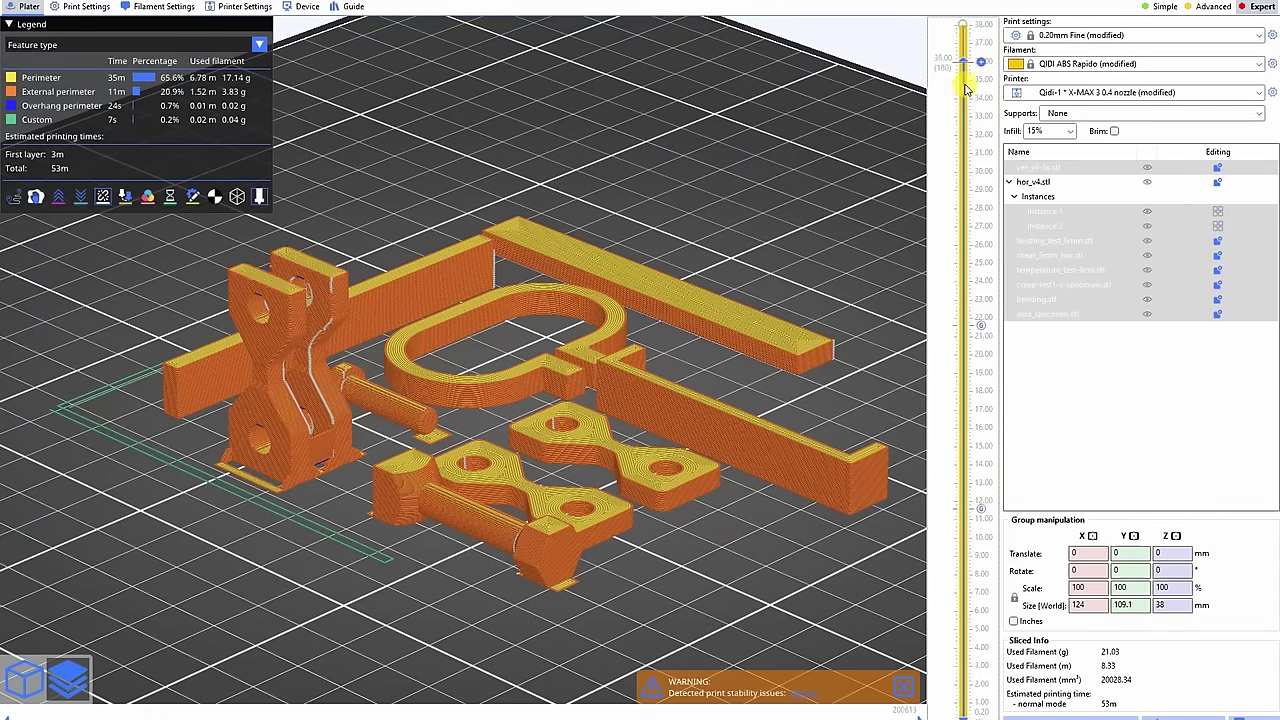
Inspect the lower layers, then colour the preview by Temperature (°C), 270 to 250 °C
left_click_drag(966, 88, 917, 525)
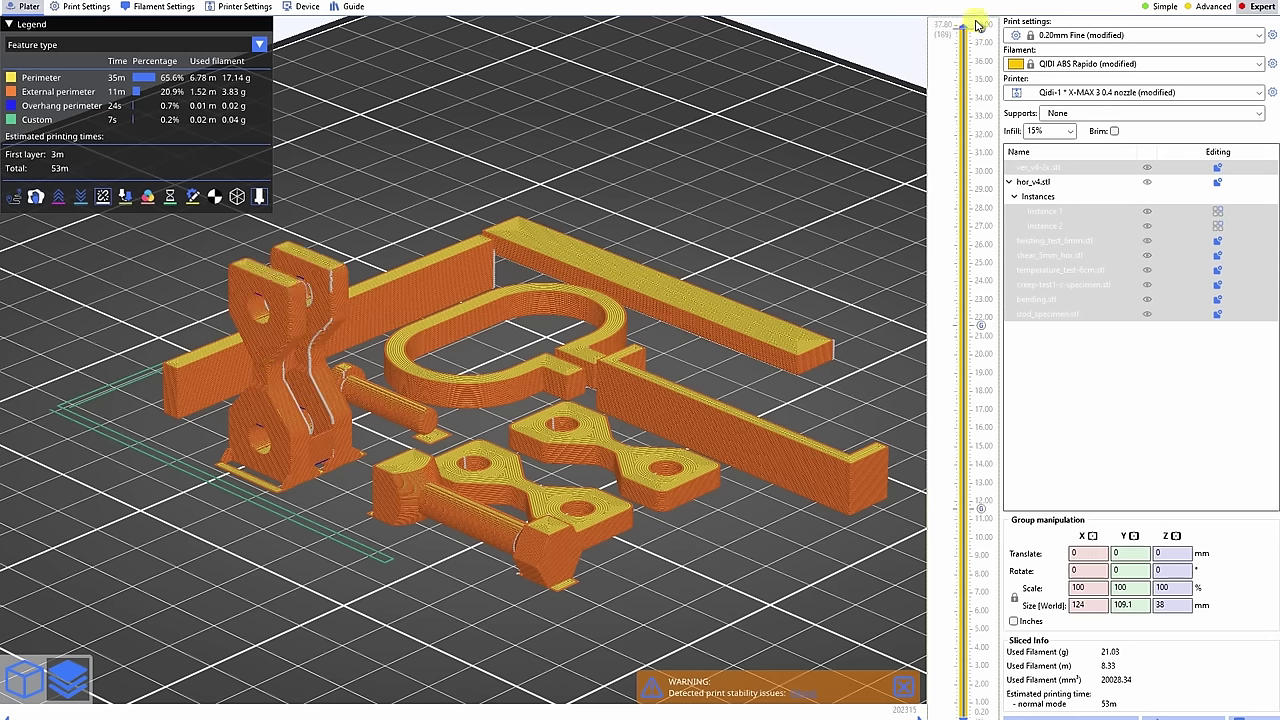
left_click(260, 45)
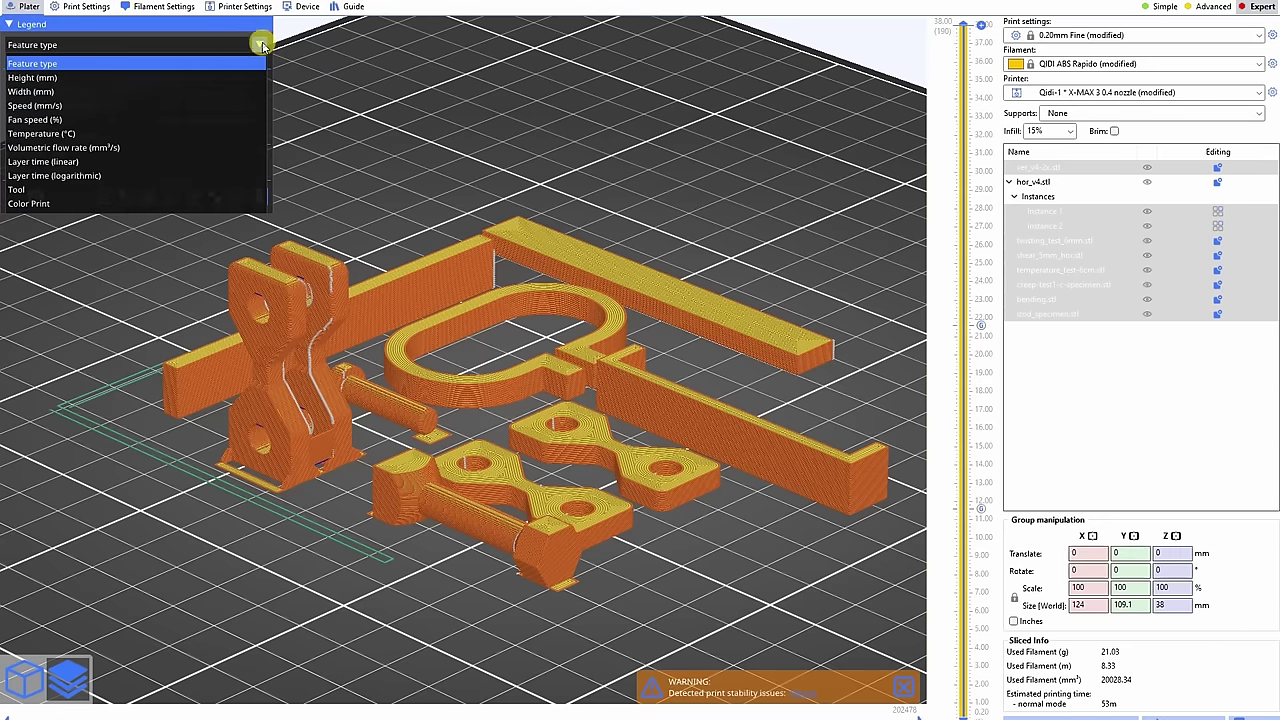
left_click(30, 133)
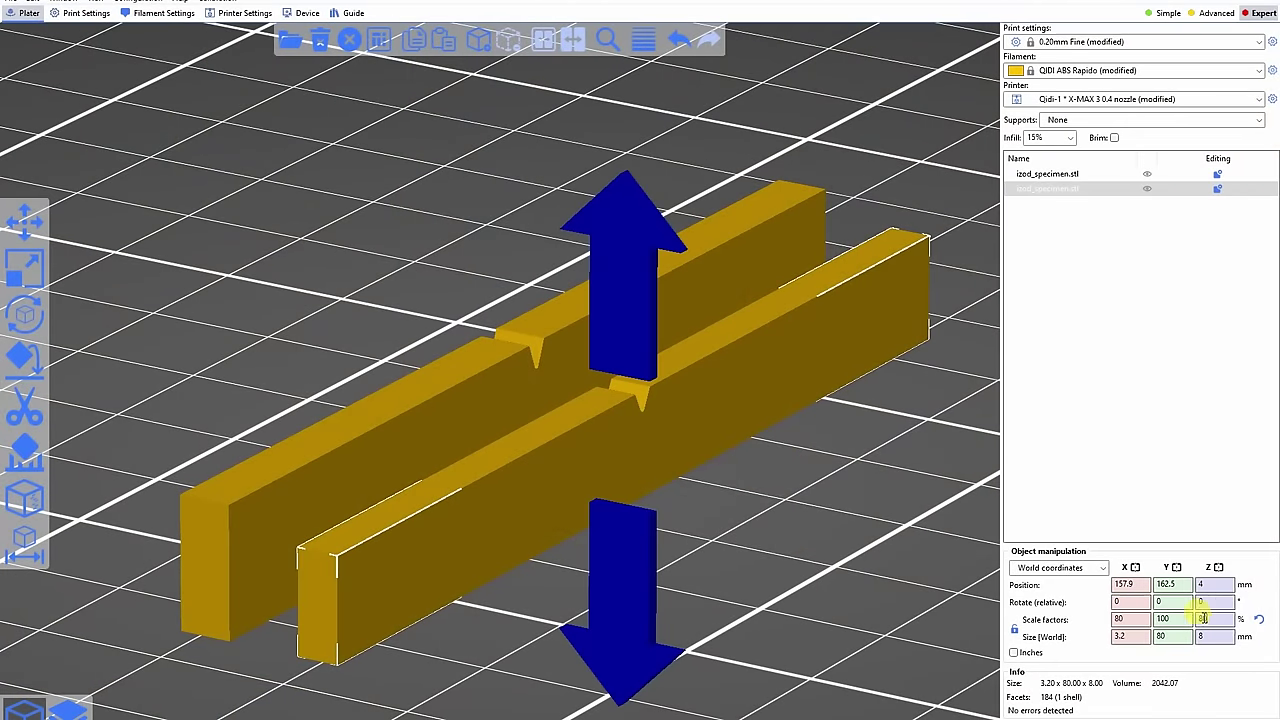
Zoom out the 3D view to see both 3.2 × 80 × 8 mm Izod specimens
scroll(720, 595, "down", 3)
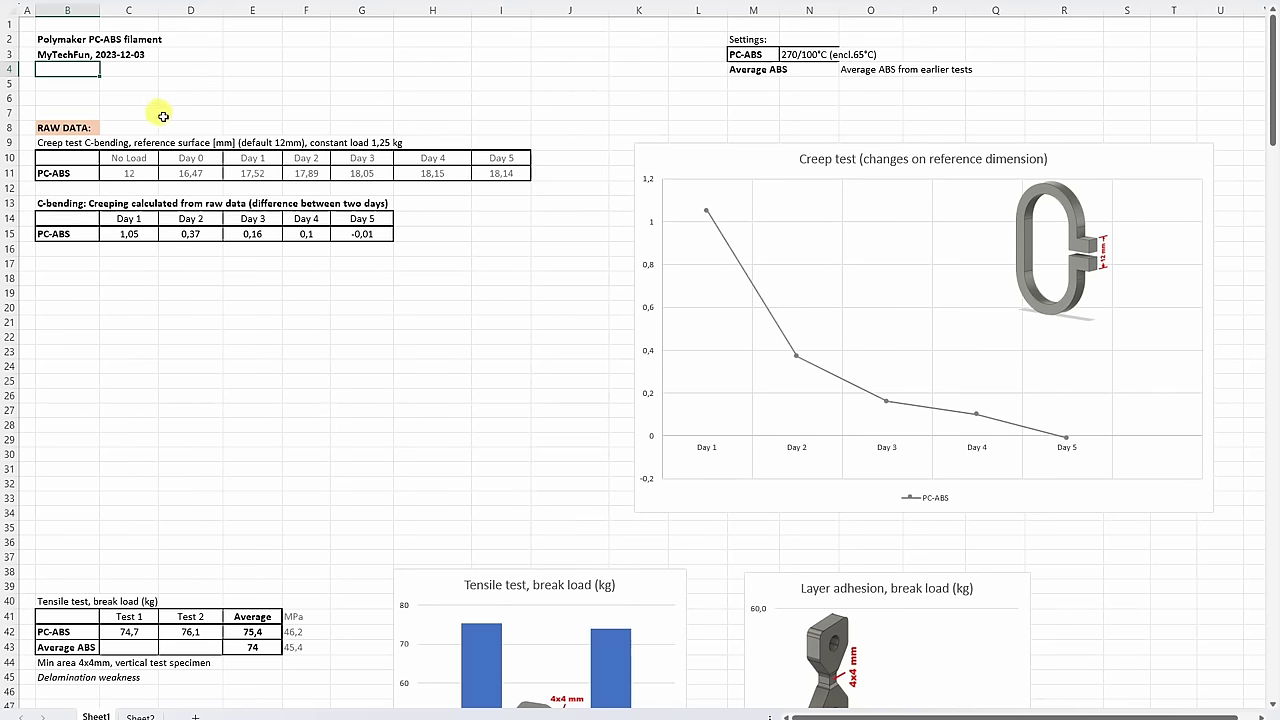
Highlight creep values (No Load 12, Day 1 1,05, Day 5 -0,01), then scroll to tensile results
left_click(153, 173)
left_click_drag(155, 173, 487, 176)
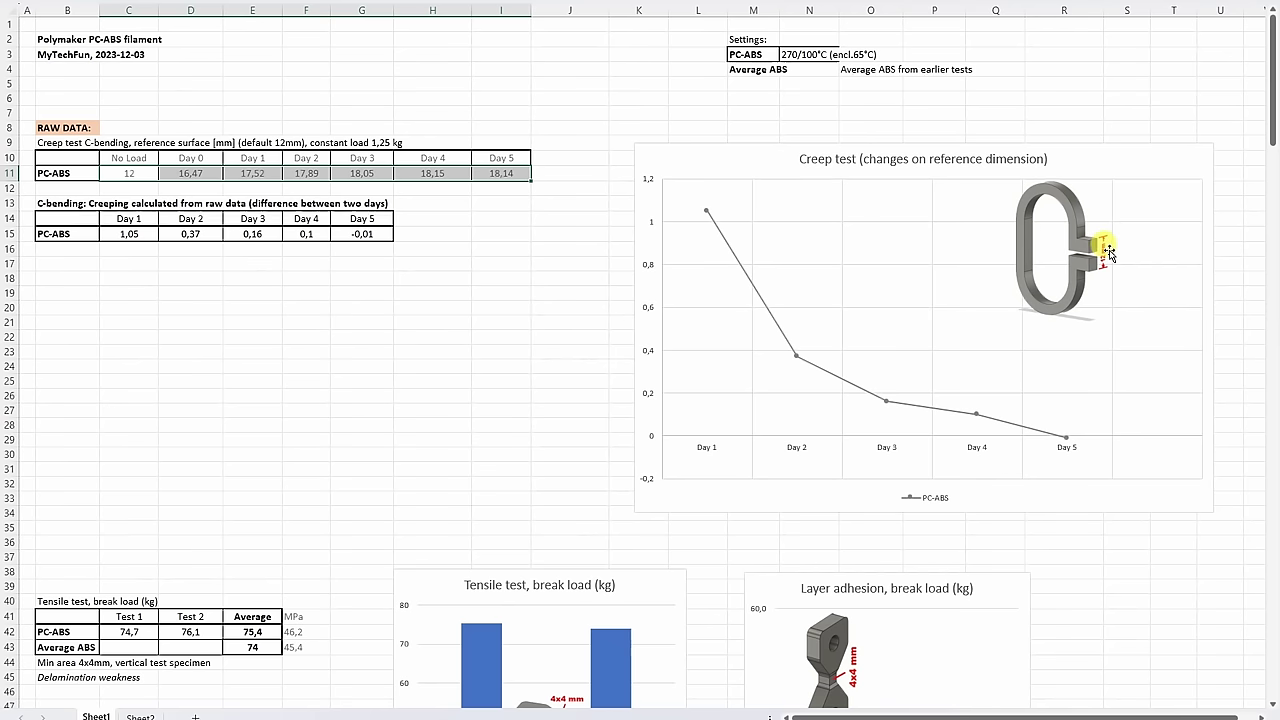
left_click(149, 234)
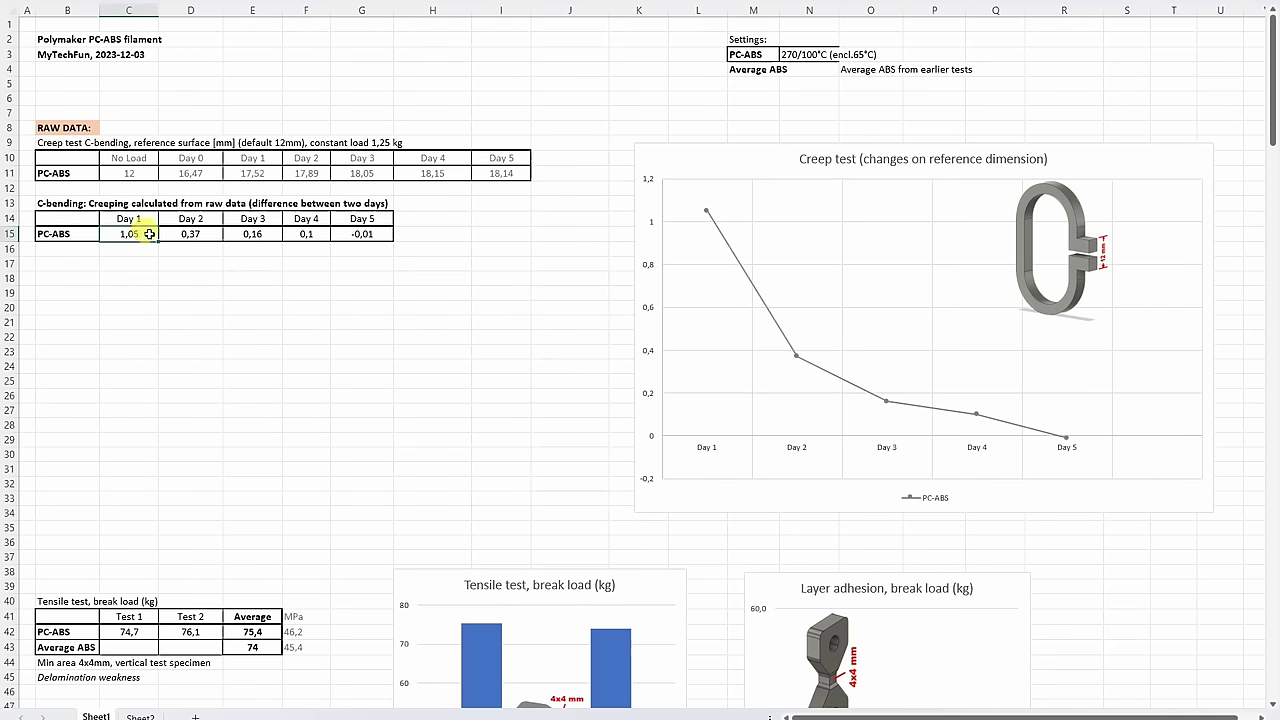
left_click(358, 234)
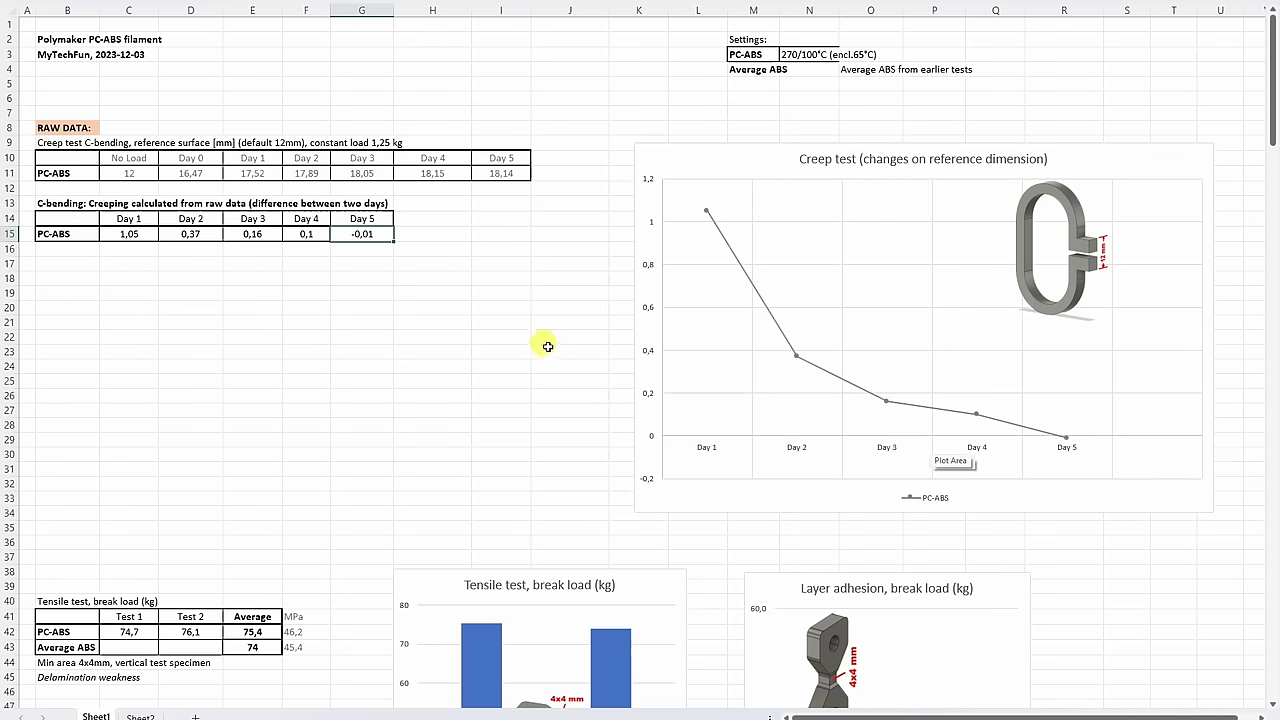
scroll(555, 372, "down", 10)
scroll(546, 347, "down", 1)
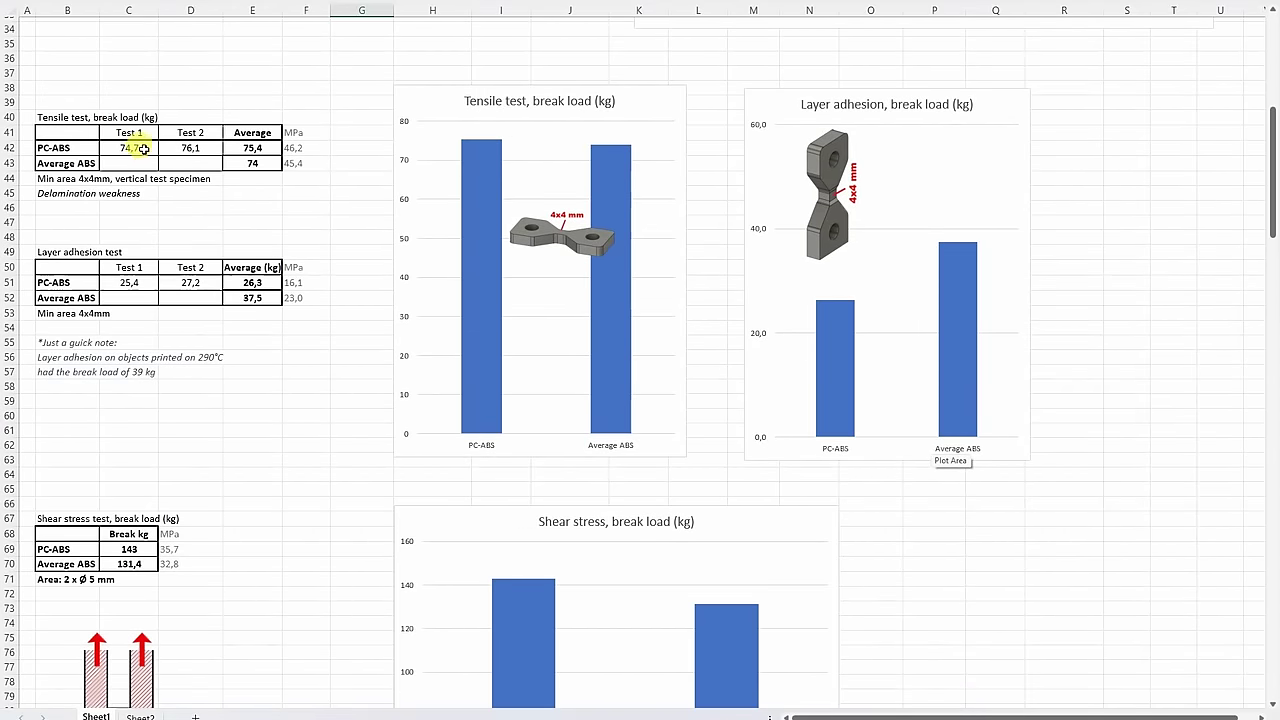
Point out tensile averages 75,4 vs 74, layer adhesion and Average ABS shear break load
left_click(244, 148)
left_click(258, 164)
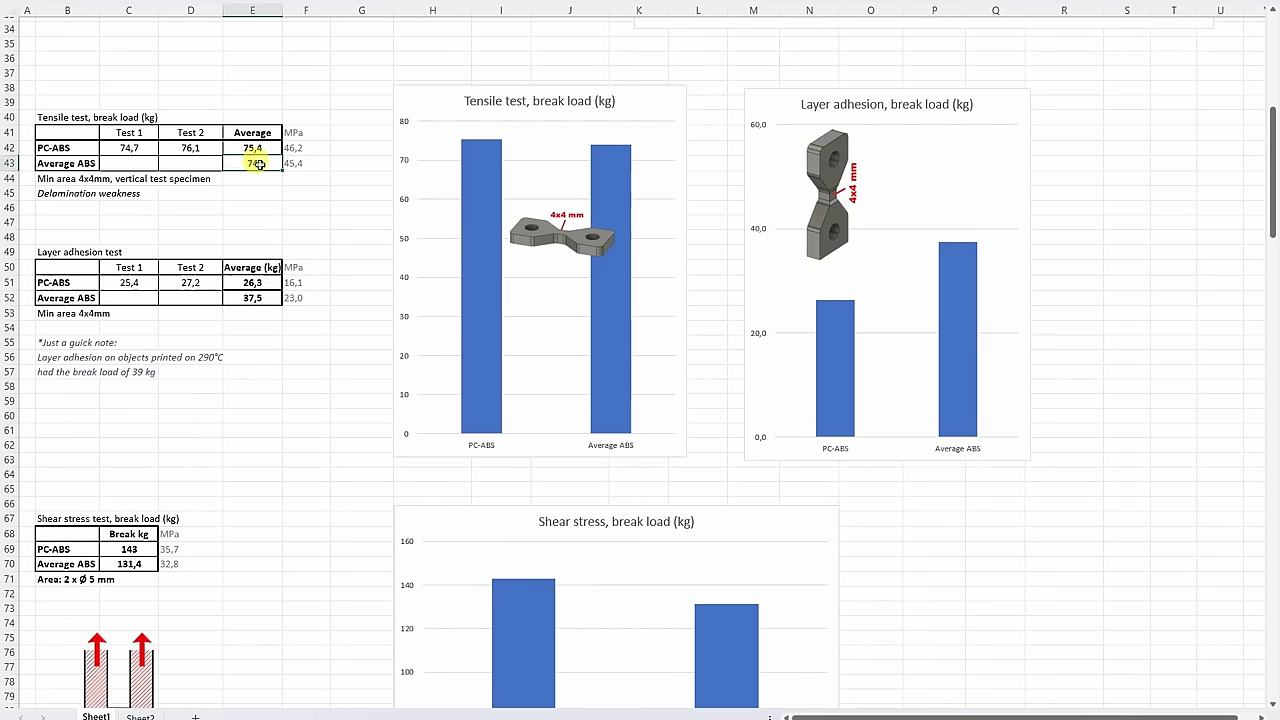
left_click(67, 254)
scroll(229, 280, "down", 2)
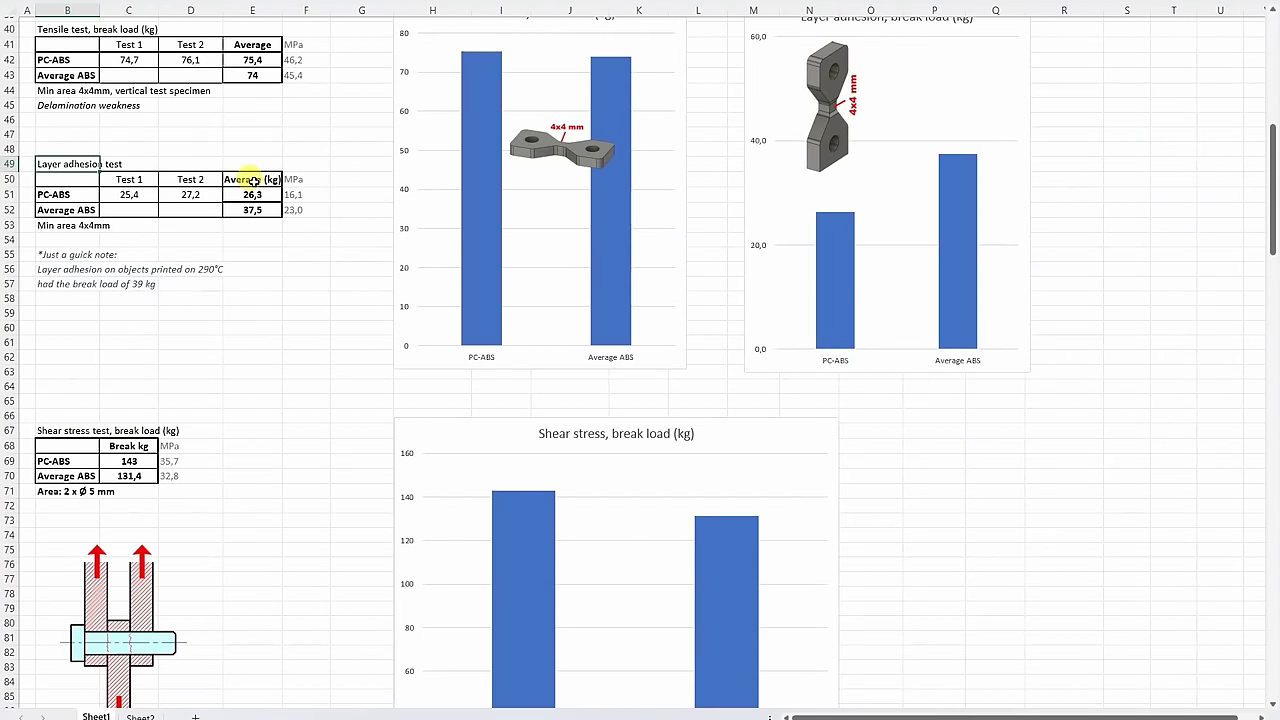
scroll(249, 257, "down", 7)
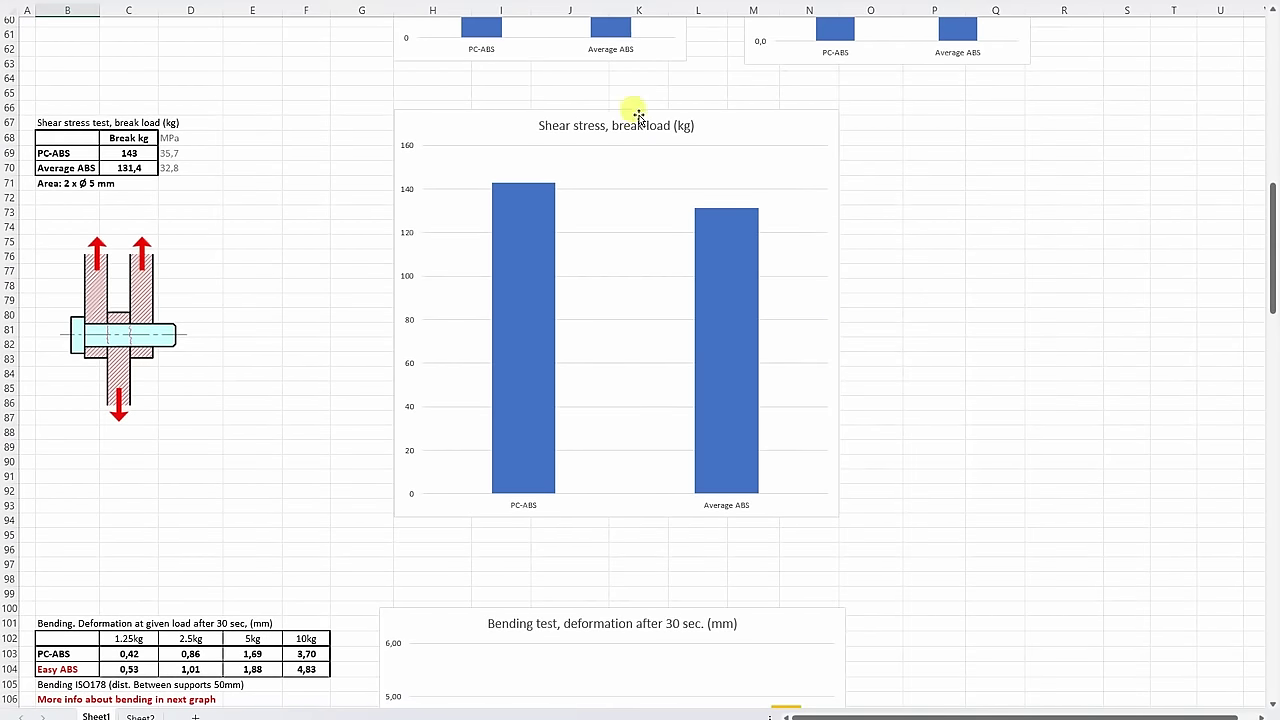
left_click(157, 164)
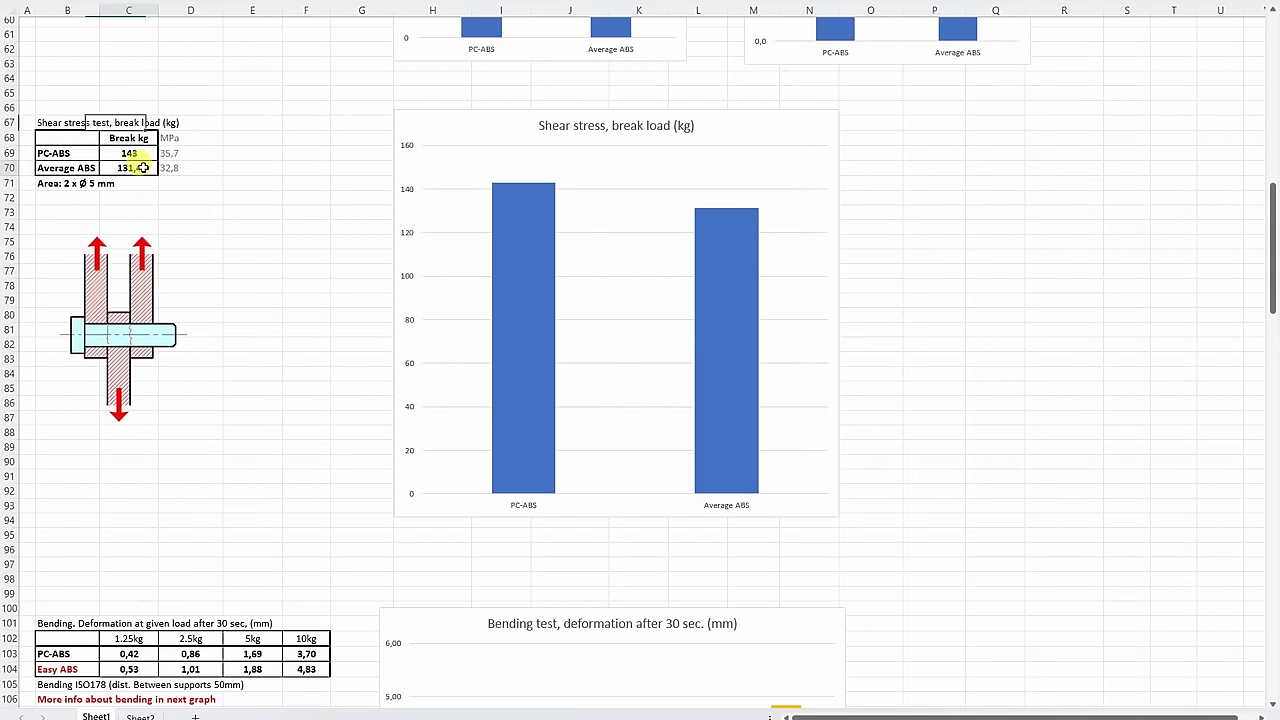
scroll(155, 162, "down", 10)
Mark the PC-ABS bending values and 2.5kg, 5kg, 10kg load headers in the 30-second table
scroll(153, 162, "down", 2)
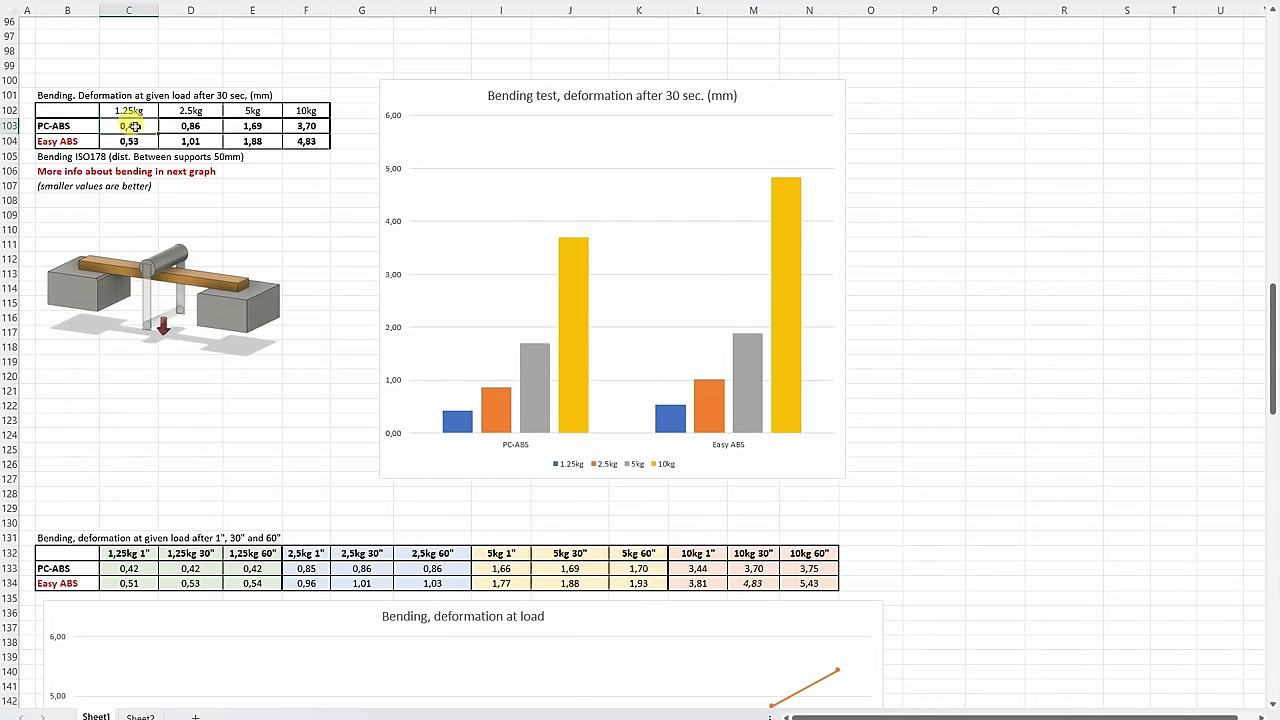
left_click_drag(190, 126, 306, 126)
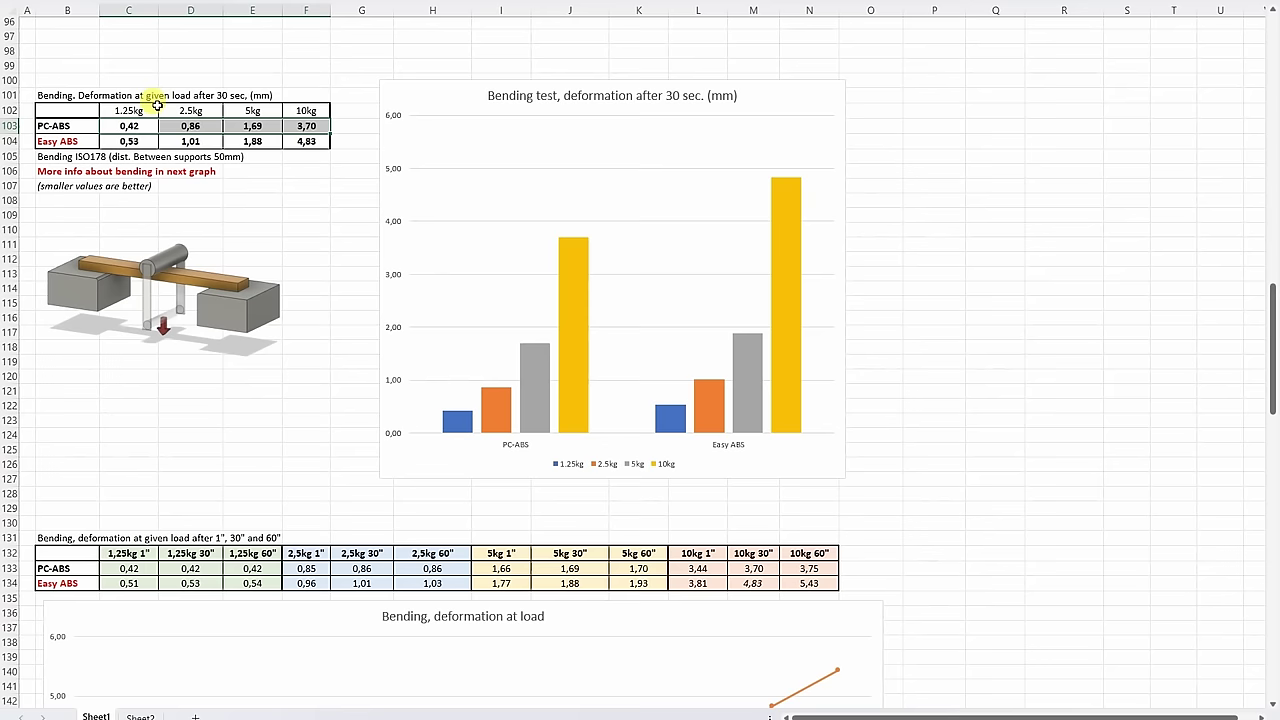
left_click_drag(165, 110, 306, 110)
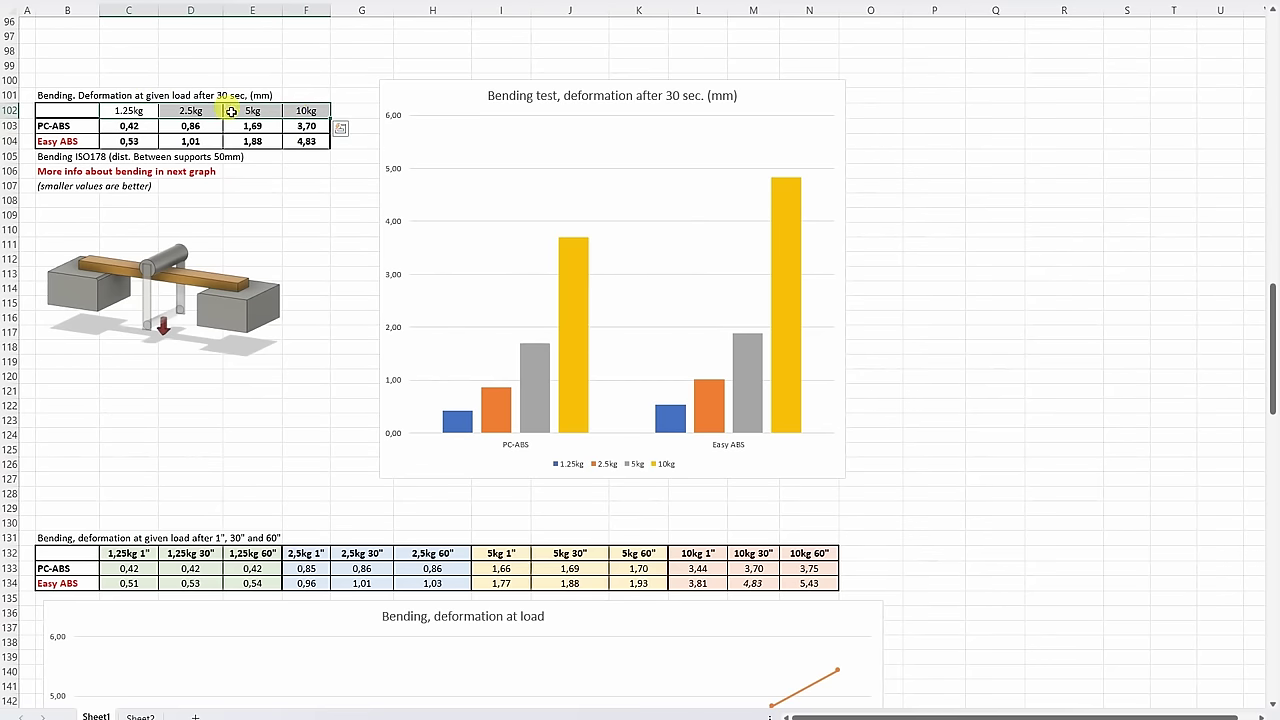
left_click(231, 111)
scroll(188, 128, "down", 9)
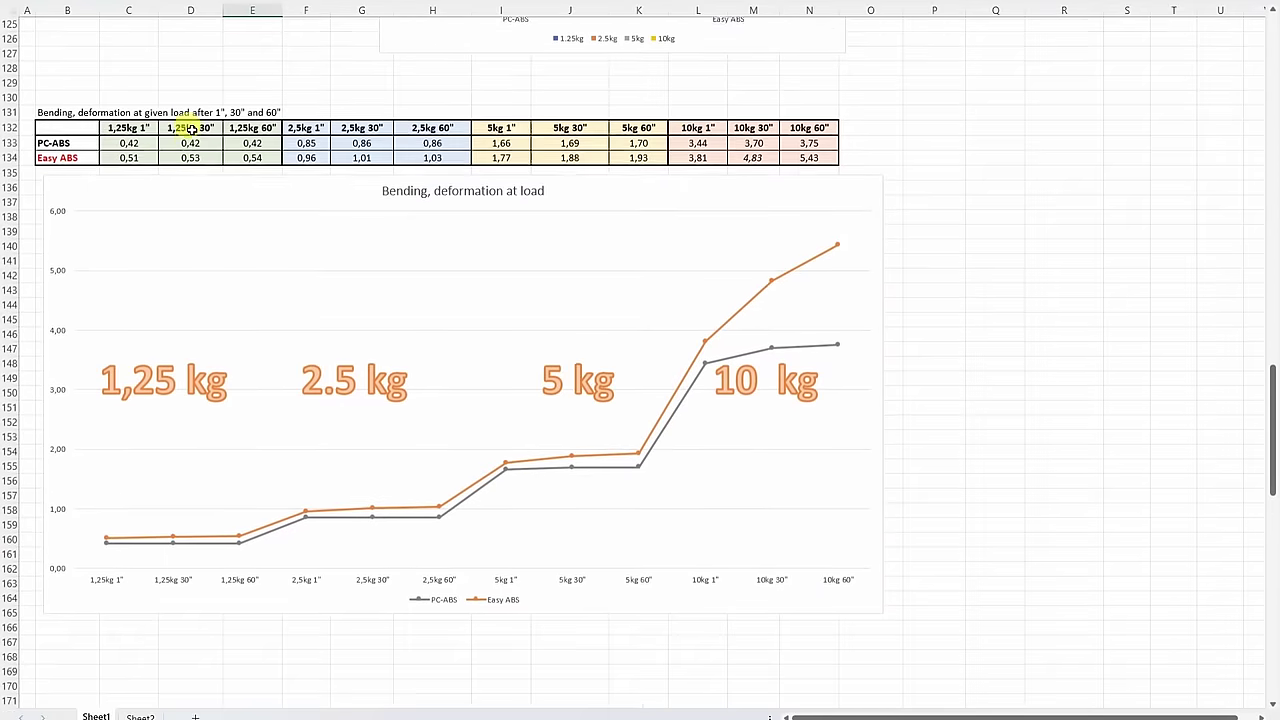
scroll(190, 129, "down", 1)
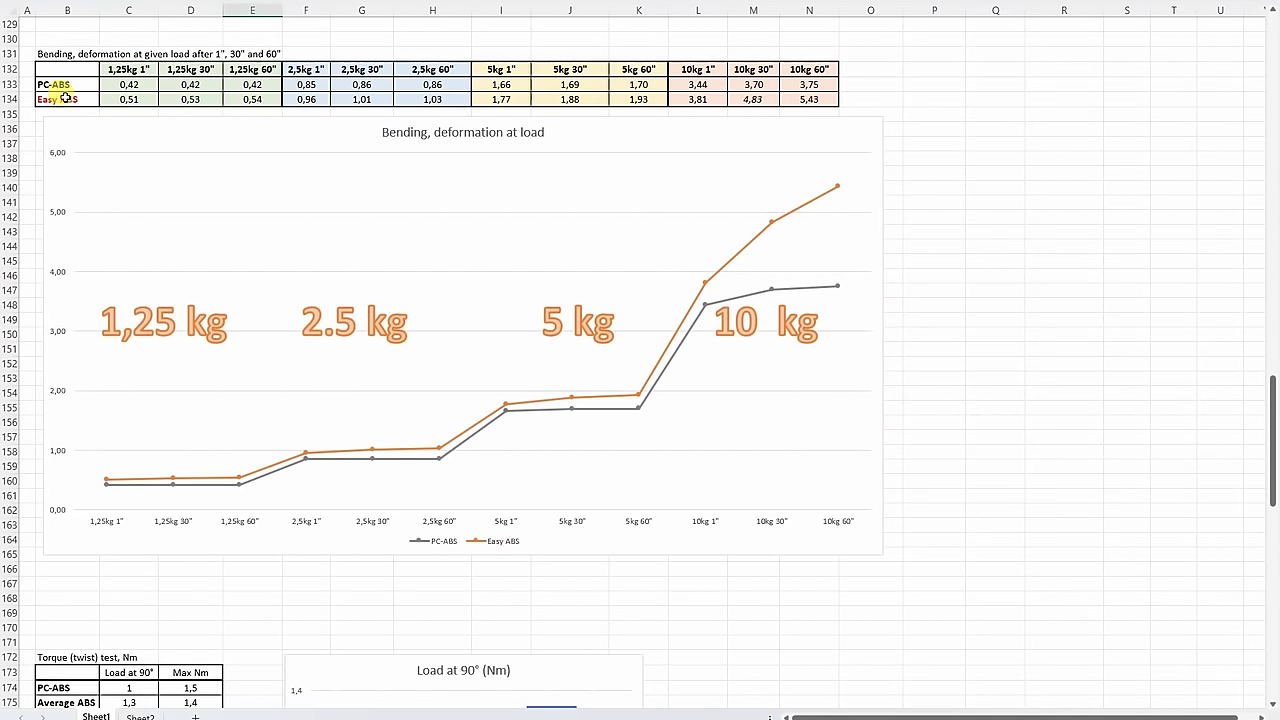
Point out Easy ABS's 1,25kg deformation and the 1", 30", 60" time headers
left_click(127, 99)
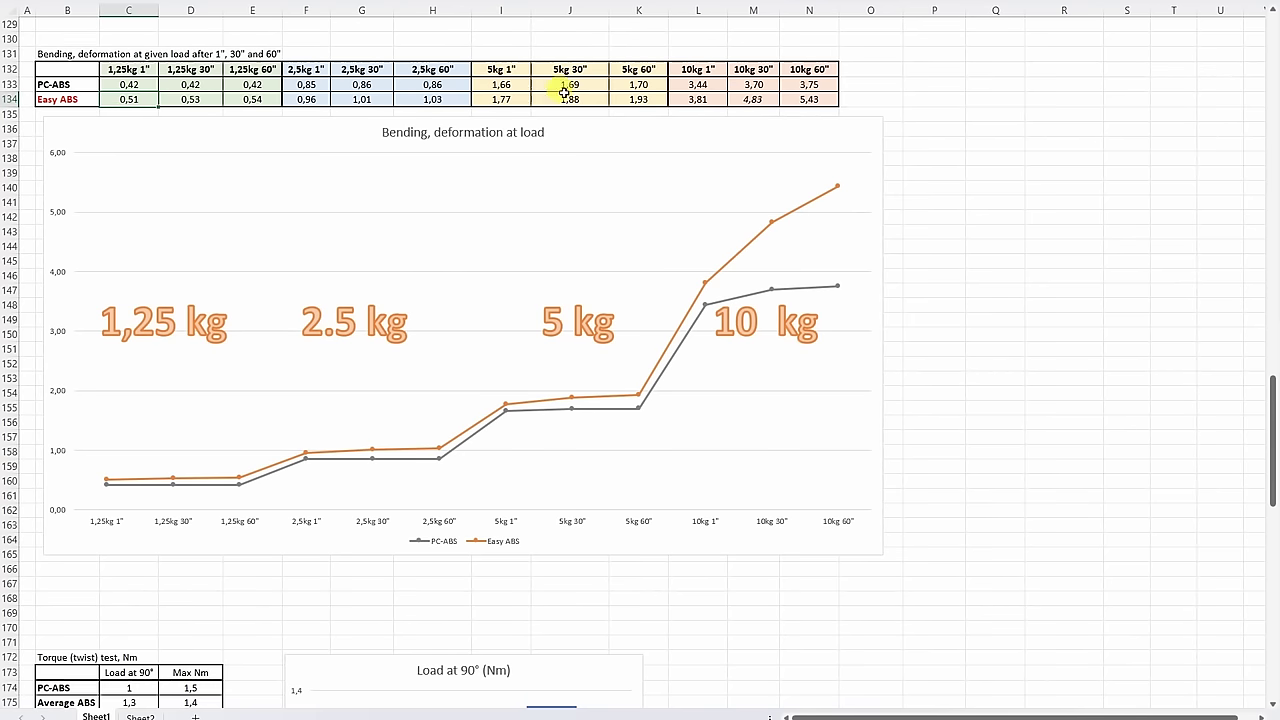
left_click(65, 99)
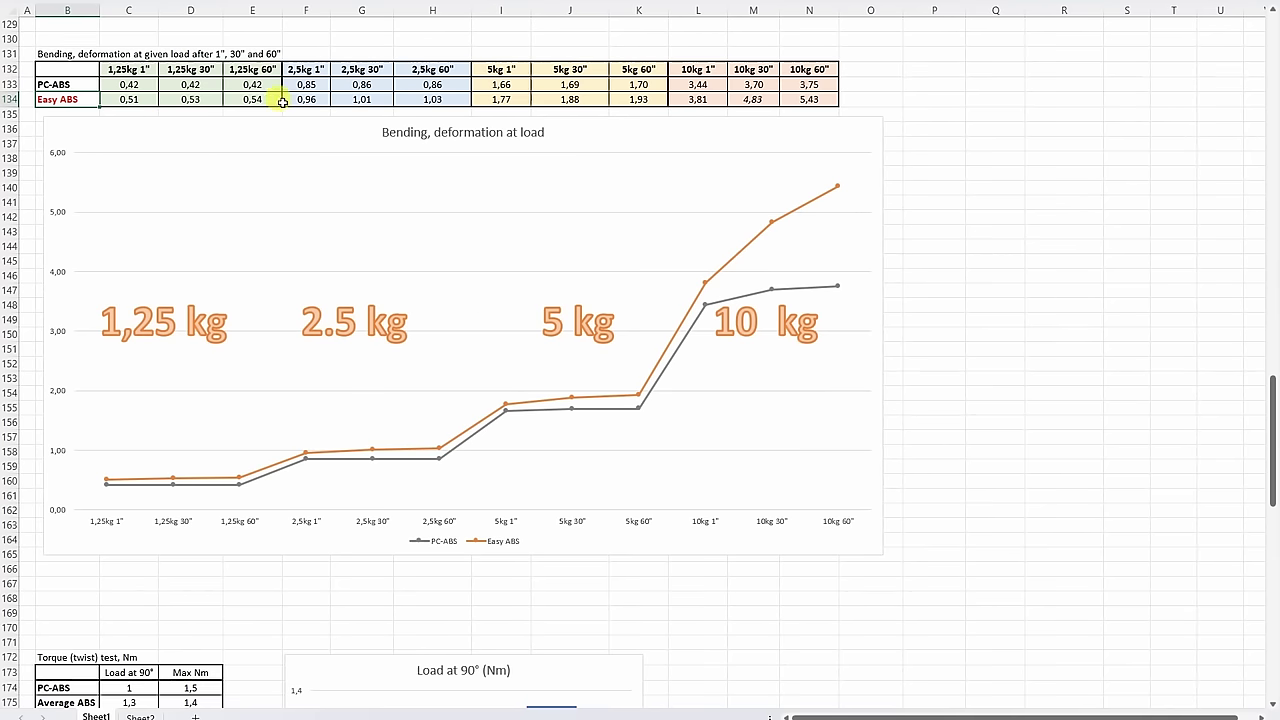
left_click_drag(155, 67, 250, 68)
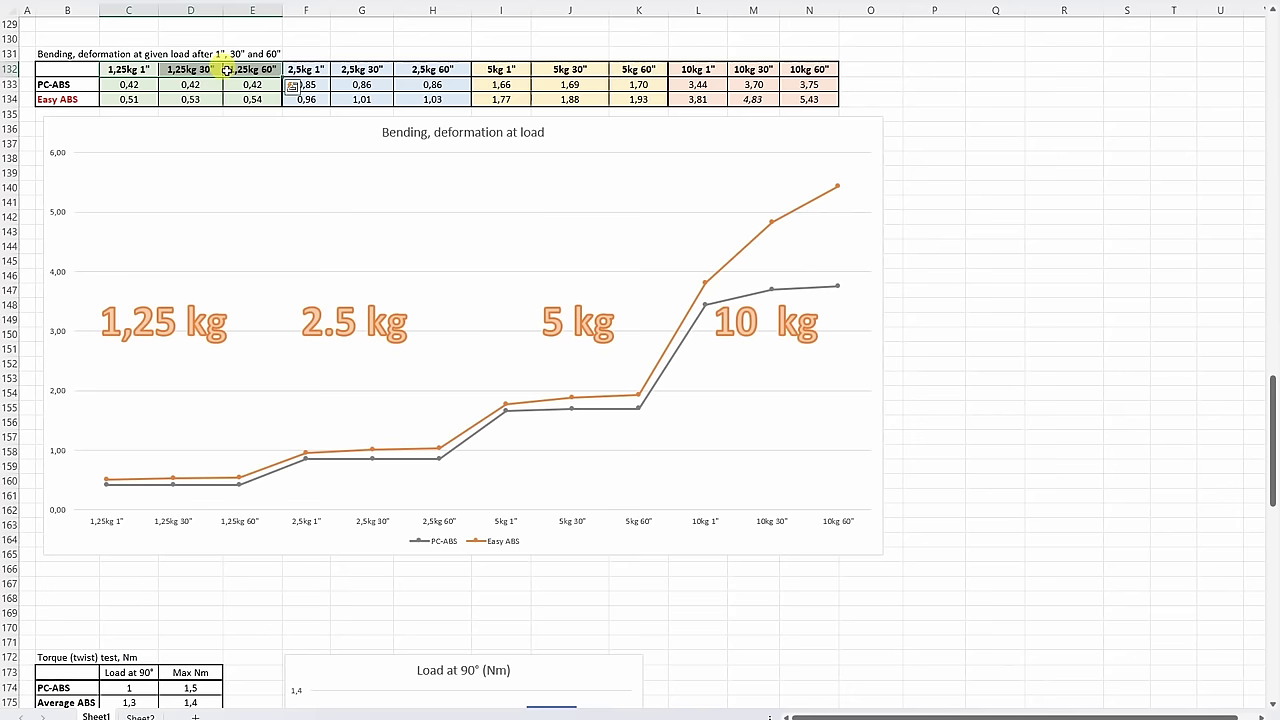
left_click(232, 96)
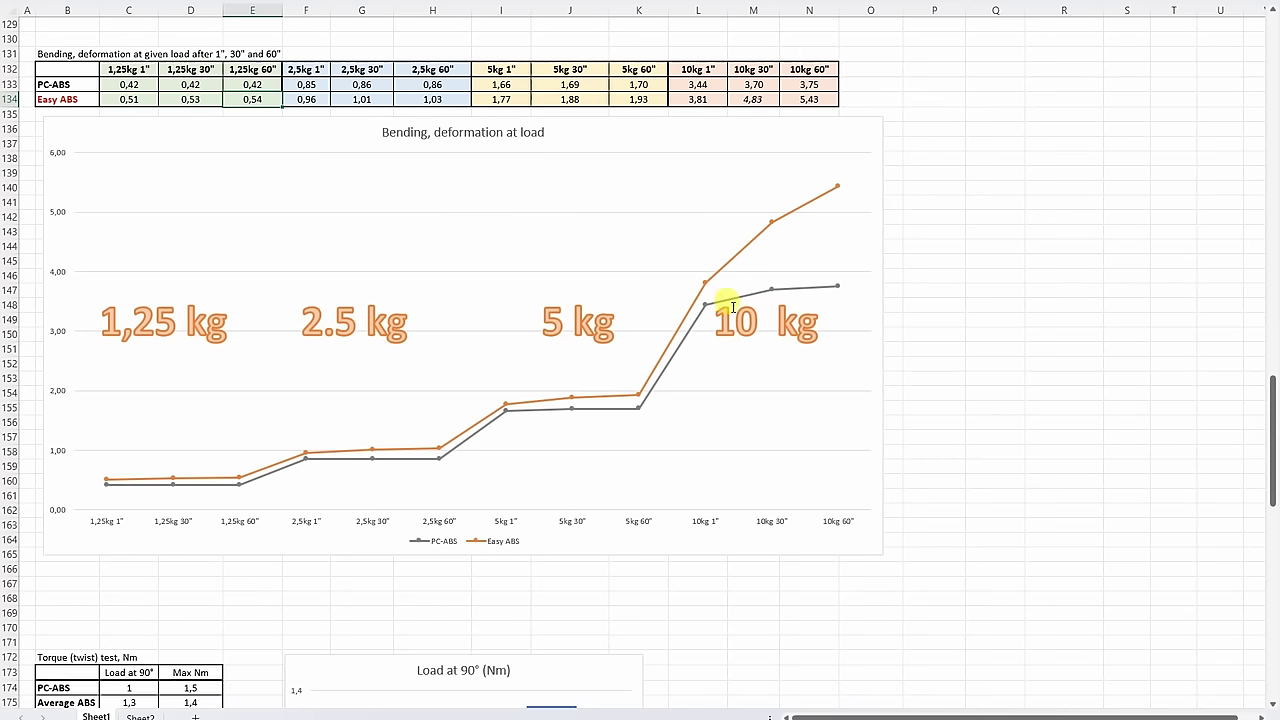
Mark the torque table's Load at 90° values, then point out the 58,0 kJ/m² PC-ABS Izod result
scroll(733, 295, "down", 6)
scroll(738, 305, "down", 7)
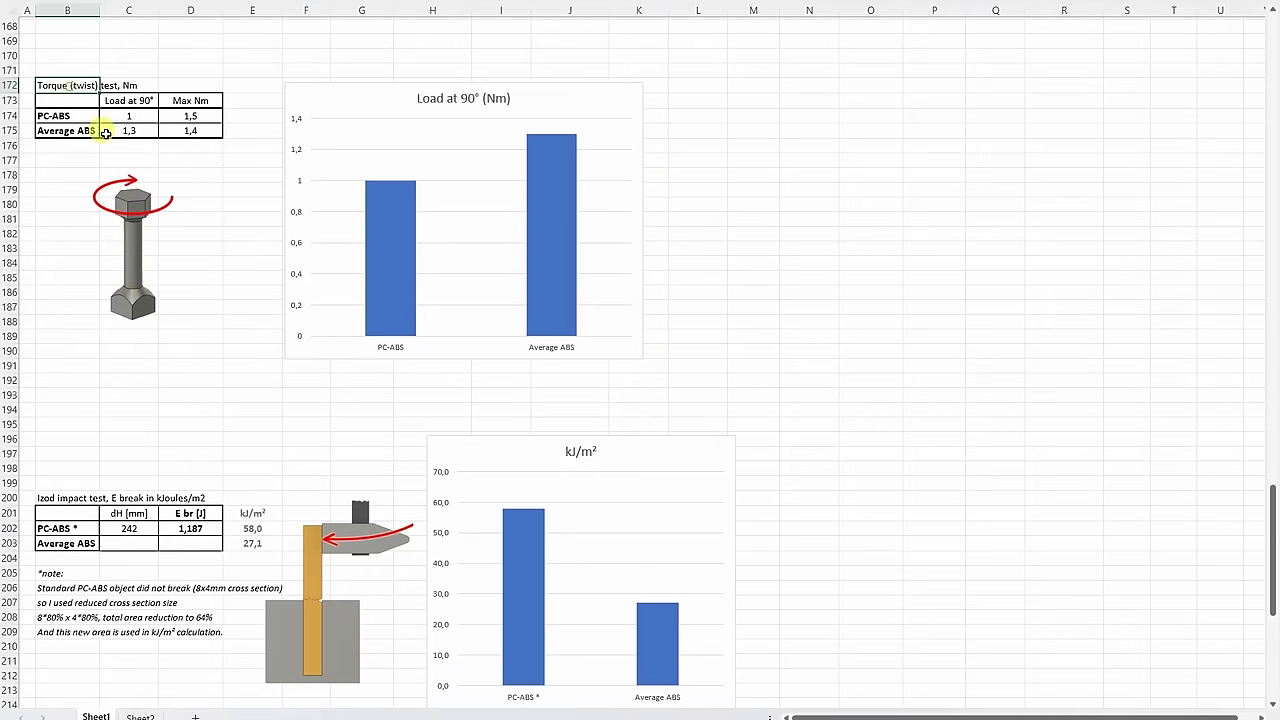
left_click_drag(133, 102, 133, 122)
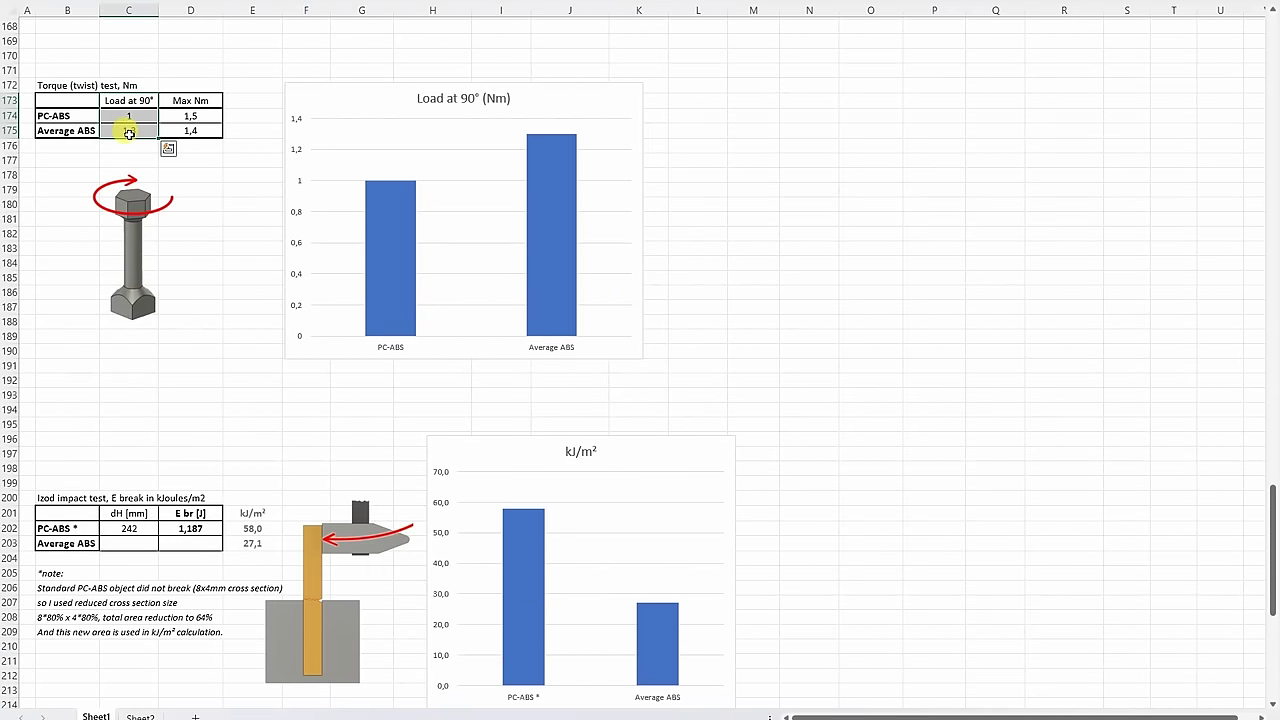
left_click(145, 116)
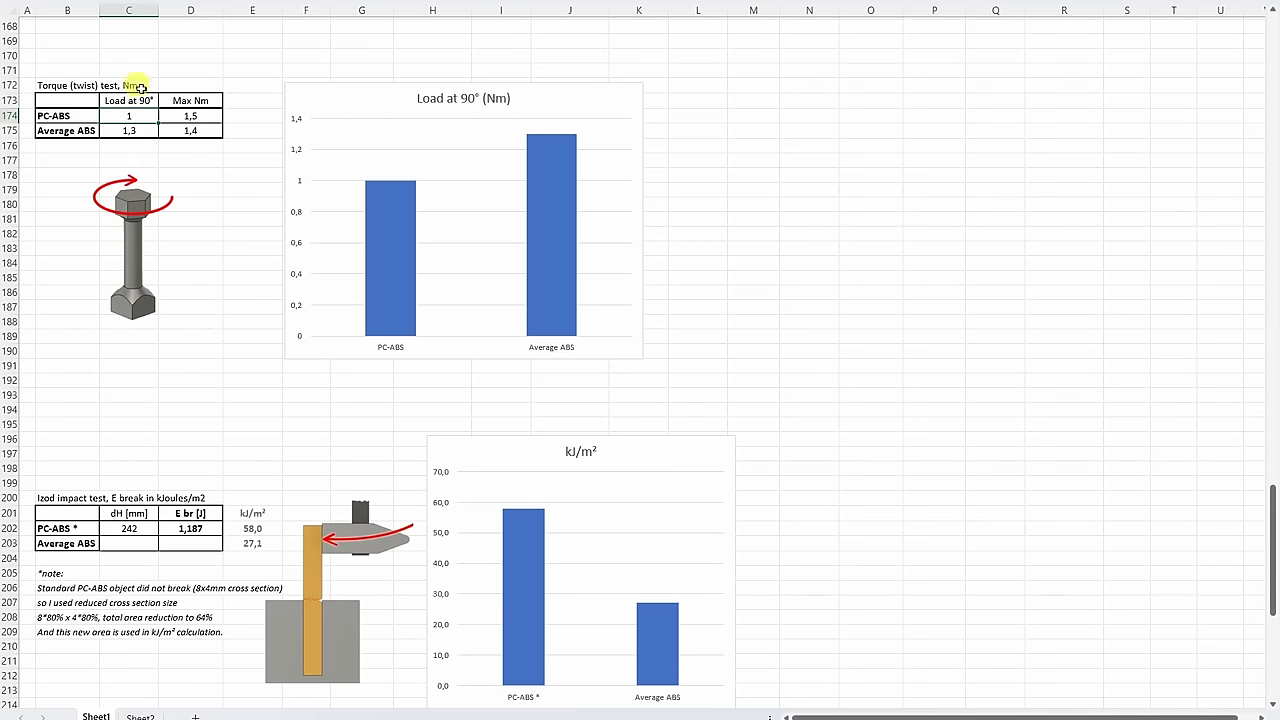
scroll(170, 196, "down", 8)
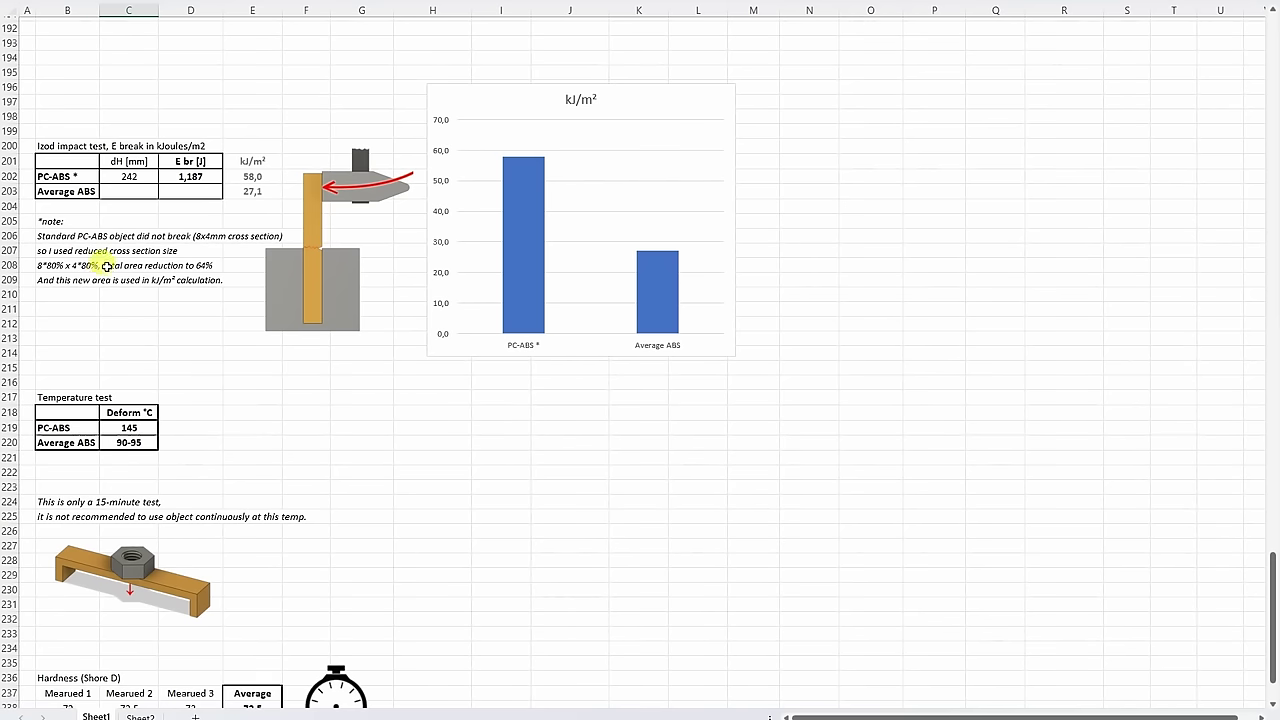
left_click(255, 177)
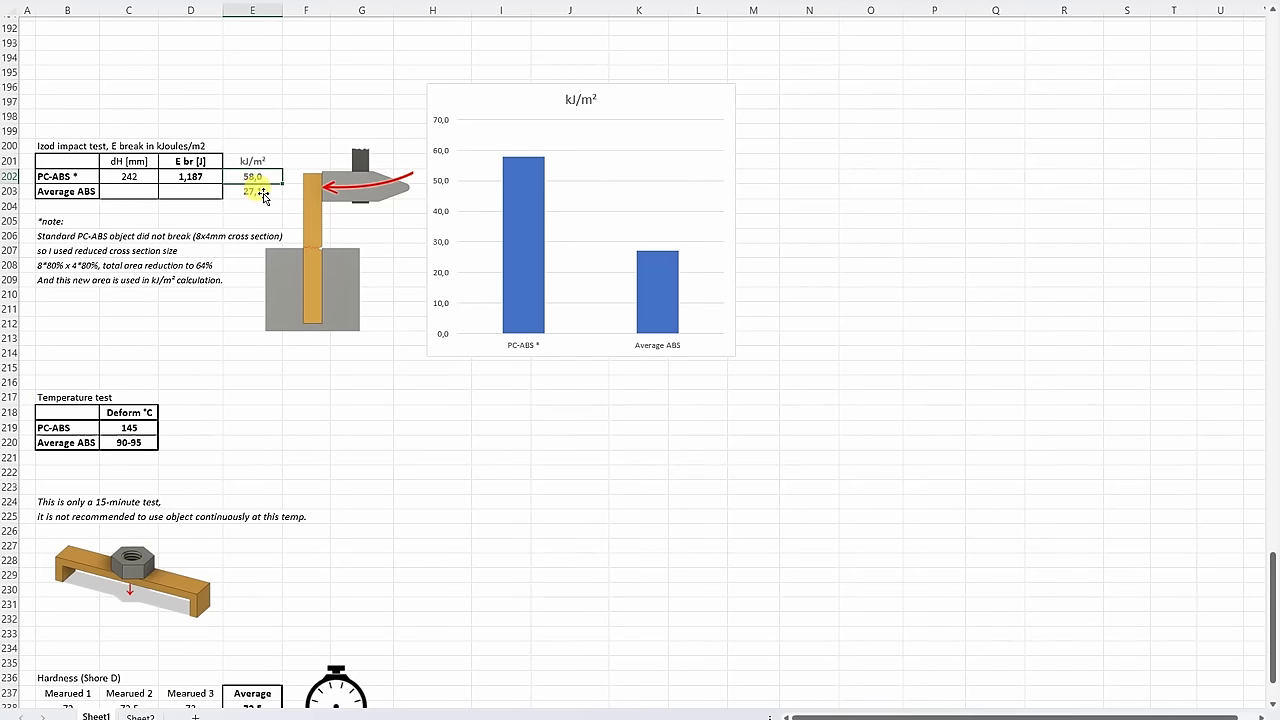
Point out the 145 °C PC-ABS deformation temperature and the Average ABS 90-95 row
scroll(263, 197, "down", 8)
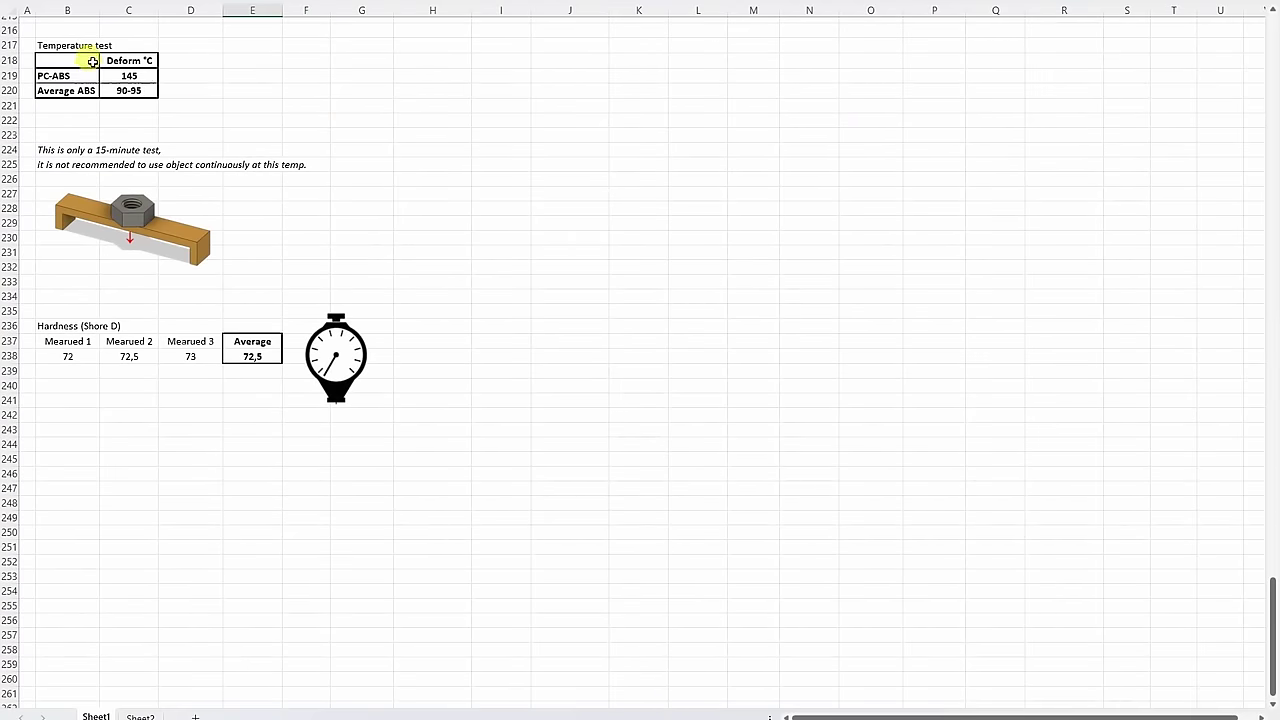
scroll(141, 150, "up", 1)
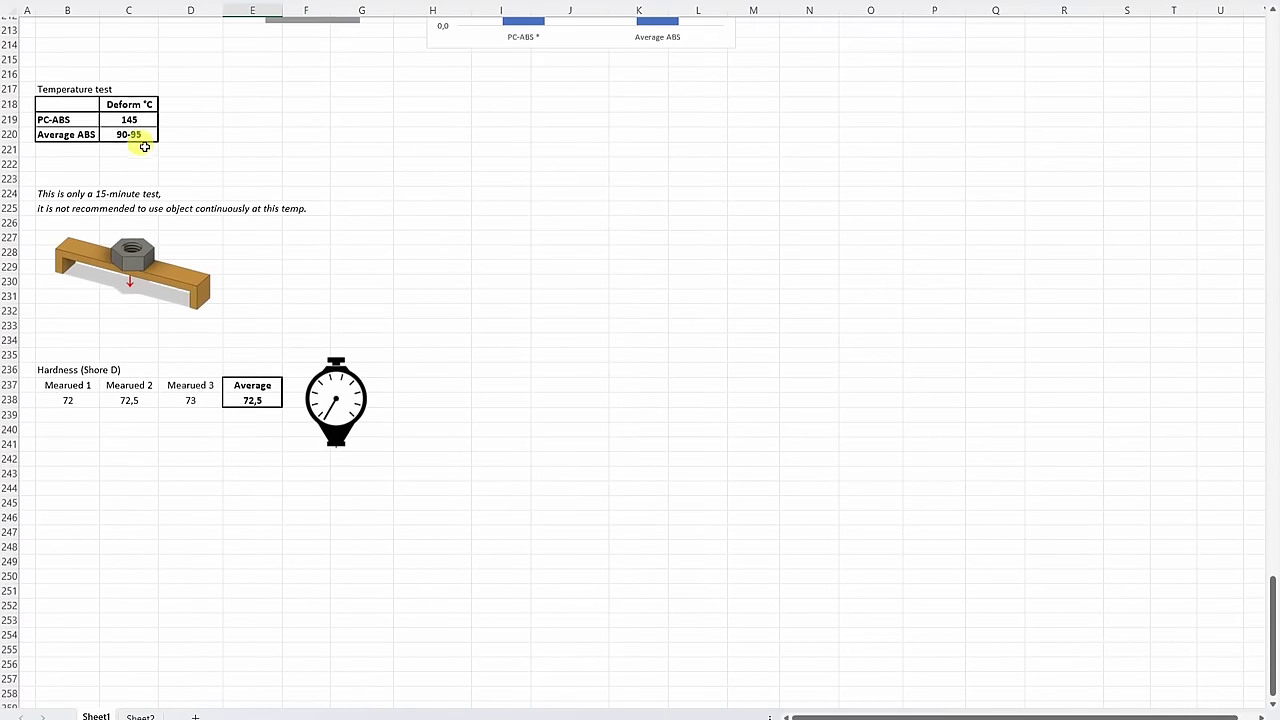
left_click(125, 119)
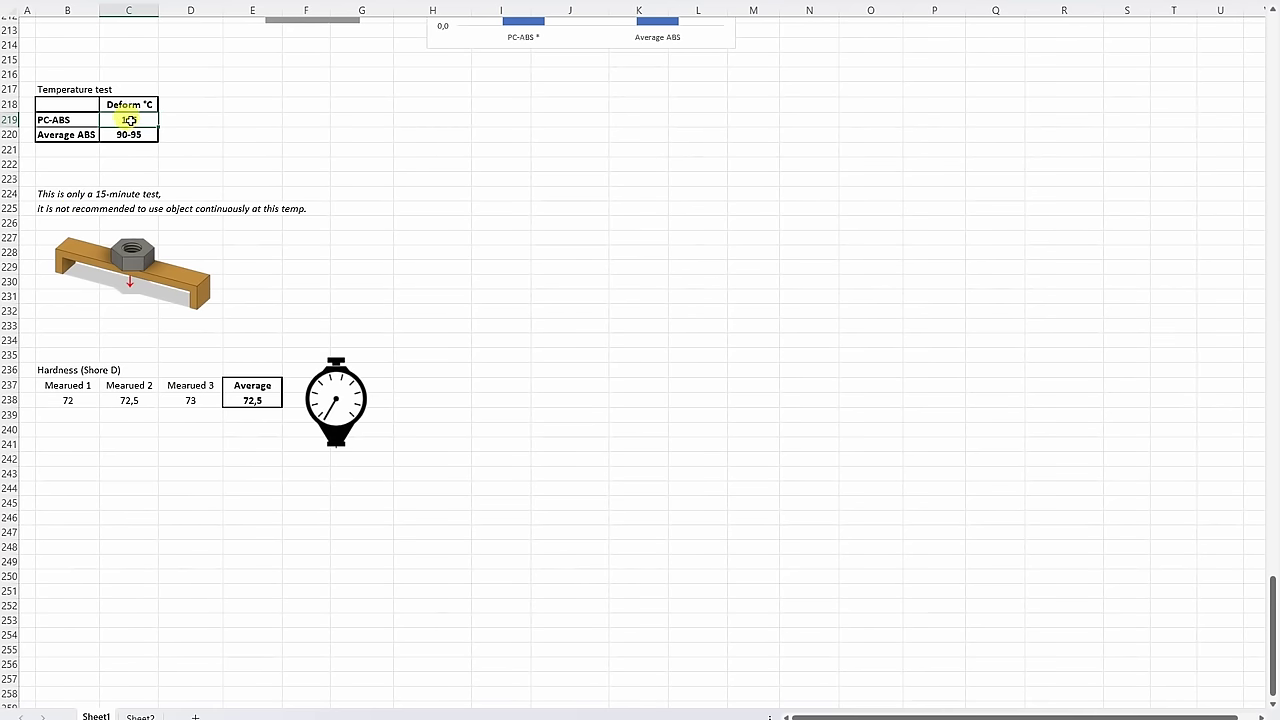
left_click(181, 133)
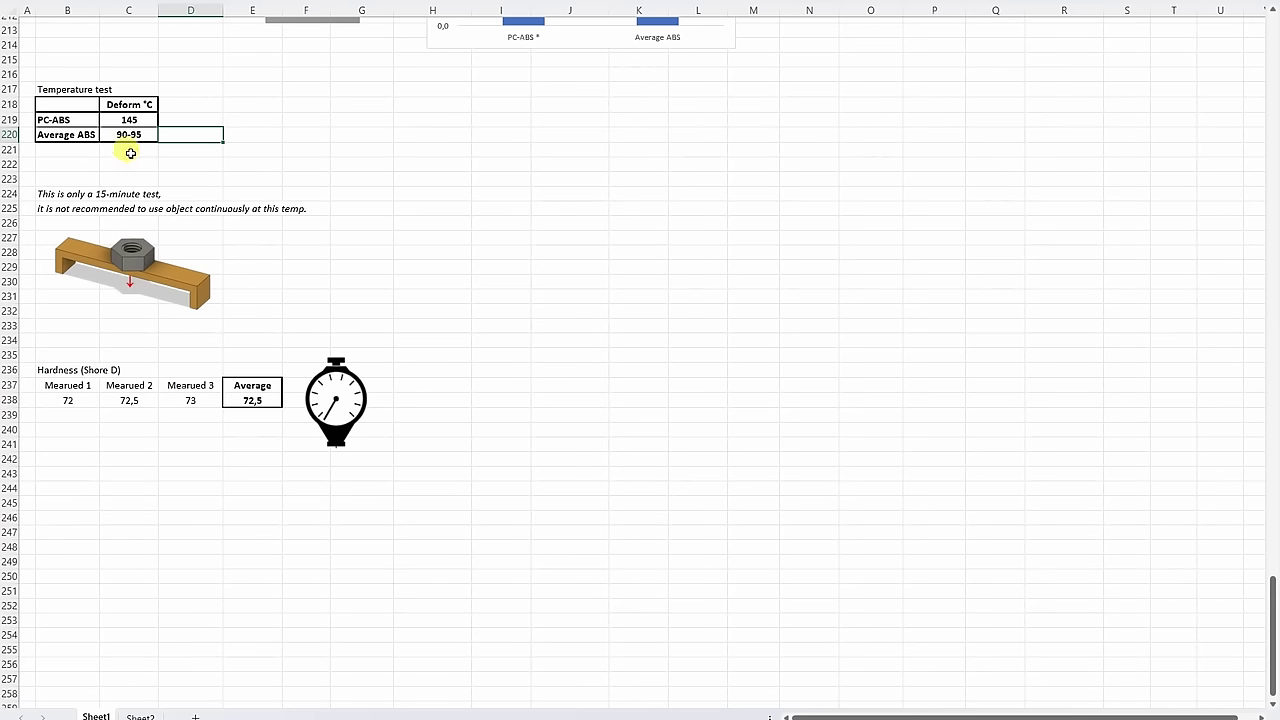
left_click(76, 134)
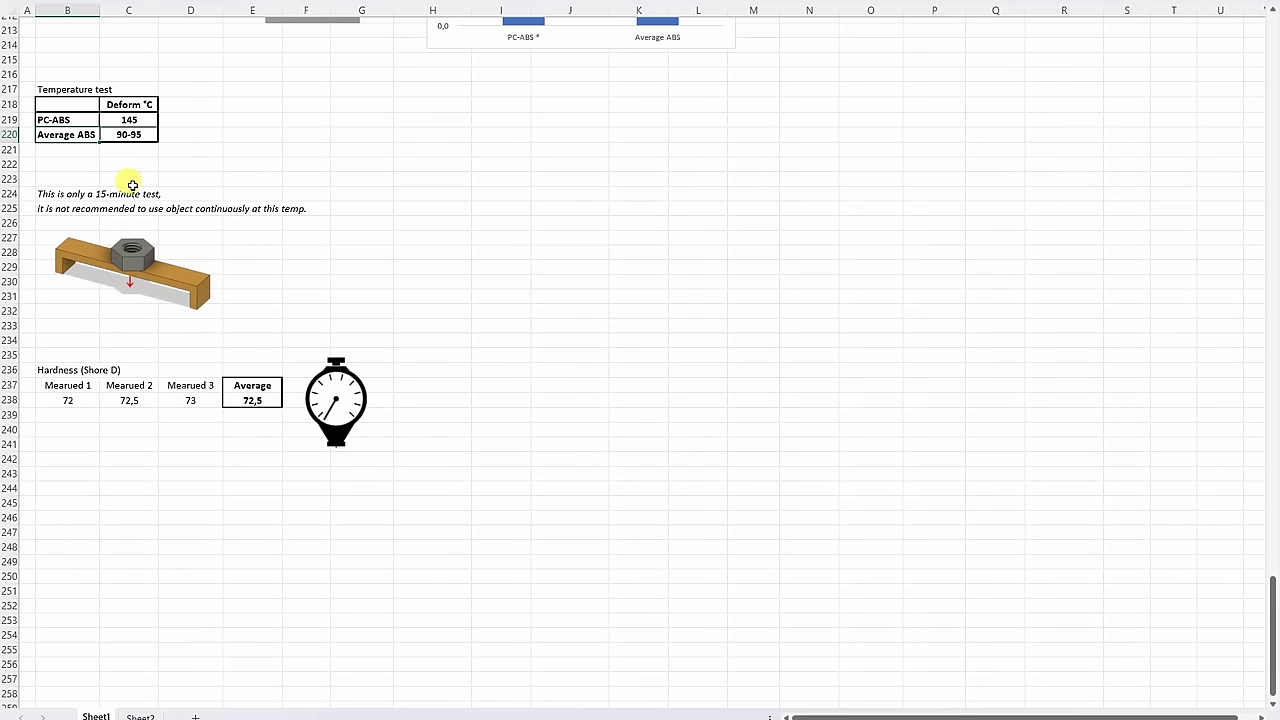
Scroll down to the Hardness (Shore D) table: readings 72, 72,5 and 73, averaging 72,5
scroll(132, 185, "down", 5)
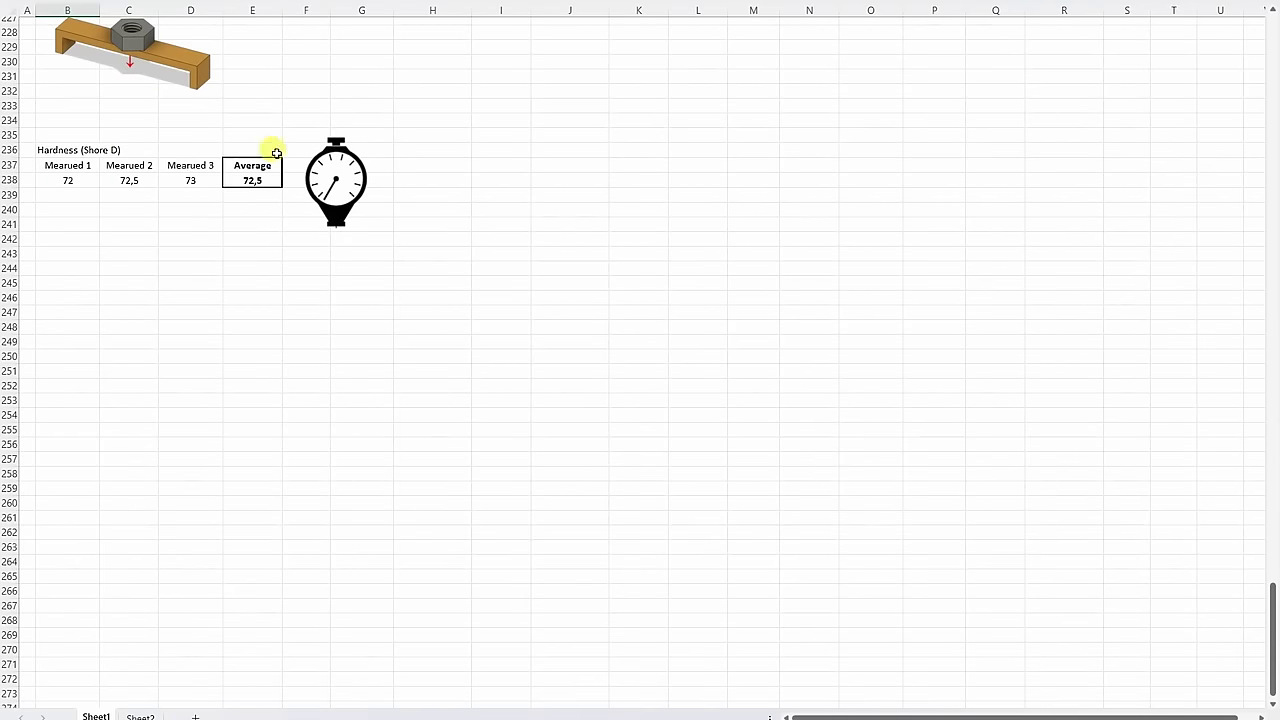